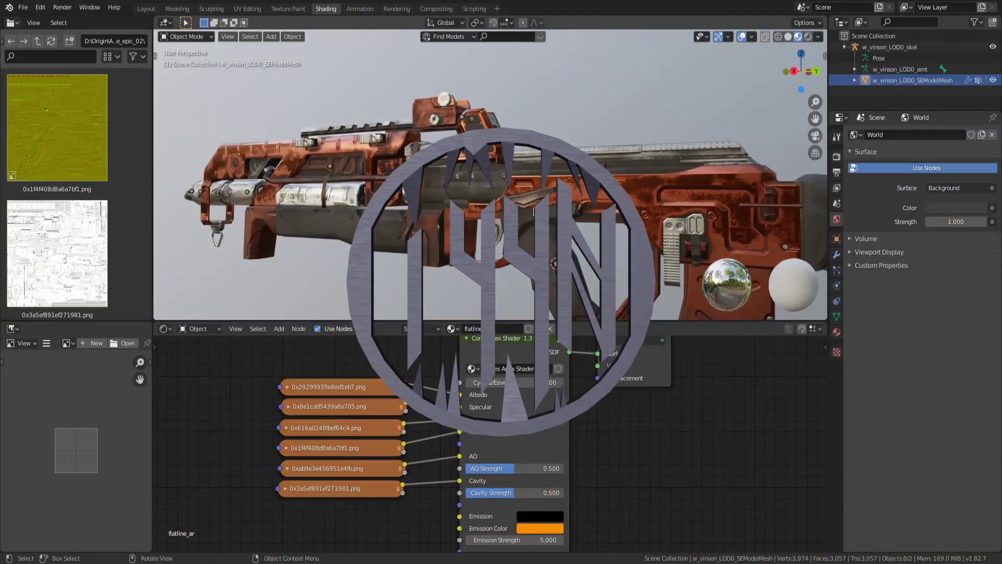
Examine the textured rifle model from several angles and its existing shader node setup
middle_click_drag(534, 211, 525, 186)
scroll(538, 195, "up", 3)
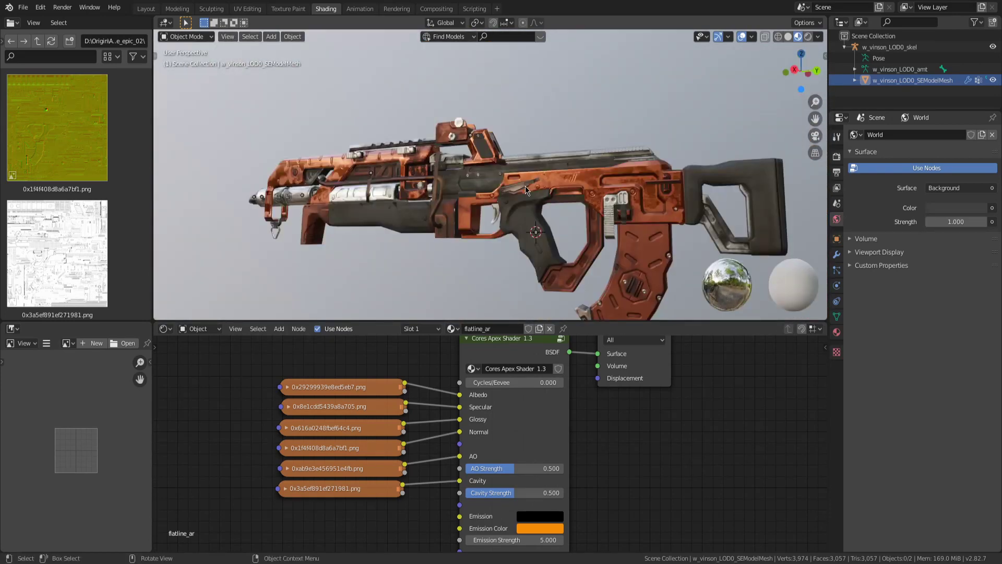
middle_click_drag(501, 179, 541, 205)
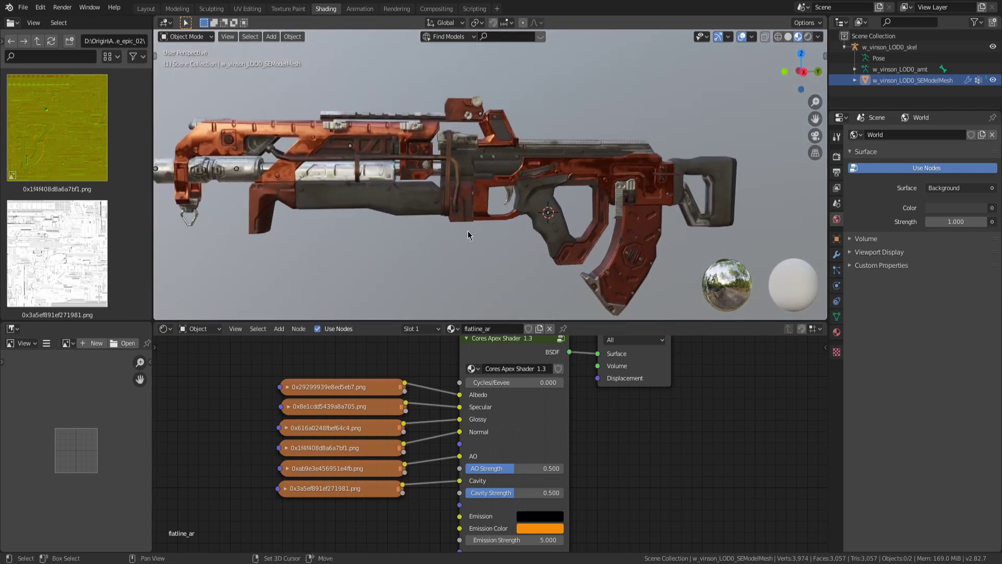
mouse_move(468, 231)
middle_mouse_down("shift")
mouse_move(490, 222)
mouse_move(481, 219)
mouse_move(550, 236)
mouse_move(477, 225)
middle_mouse_up("shift")
middle_click_drag(619, 391, 576, 407)
scroll(576, 407, "down", 1)
scroll(576, 407, "down", 1)
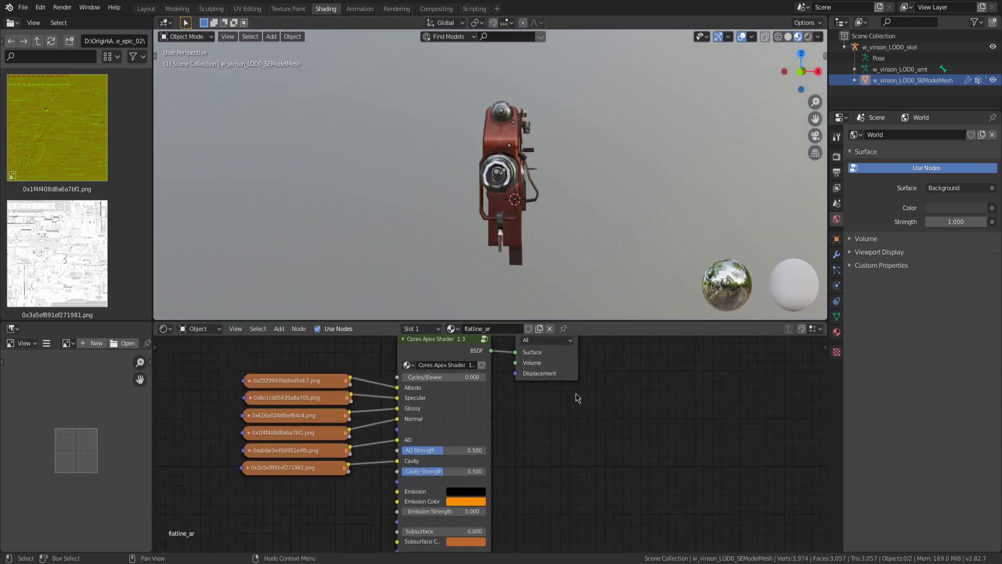
middle_click_drag(622, 232, 569, 198)
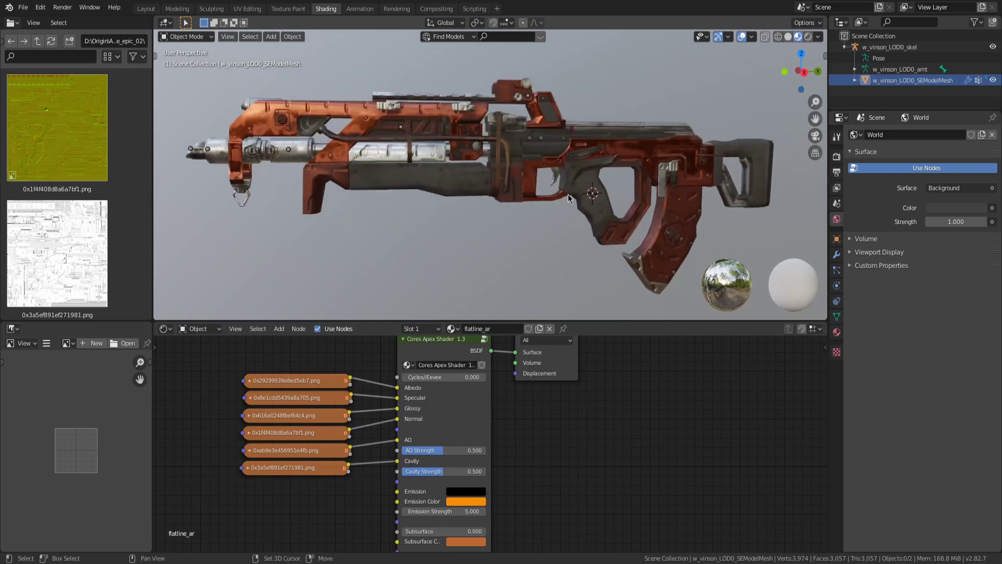
scroll(573, 203, "up", 6)
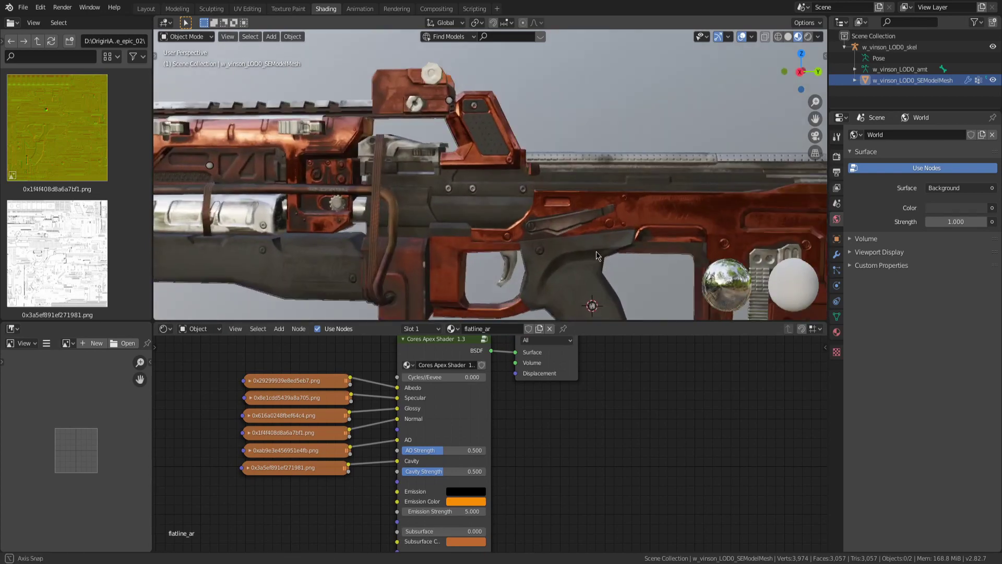
left_click(505, 232)
middle_click_drag(553, 201, 517, 197)
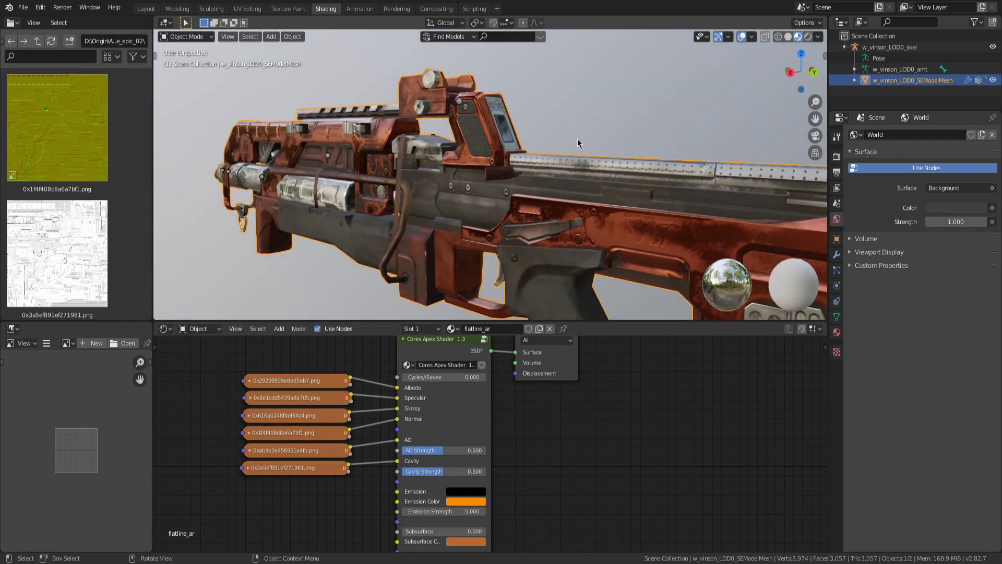
left_click(578, 139)
middle_click_drag(579, 177, 568, 205)
scroll(535, 202, "up", 1)
Add a Mix Shader node between the Cores Apex Shader and the Material Output node
middle_click_drag(487, 377, 484, 388)
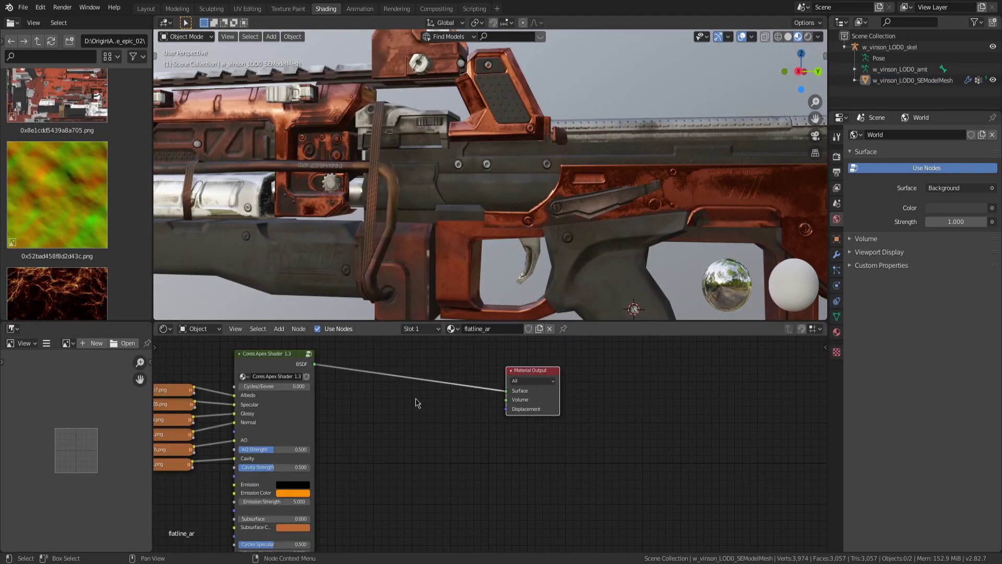
left_click(281, 329)
left_click(312, 341)
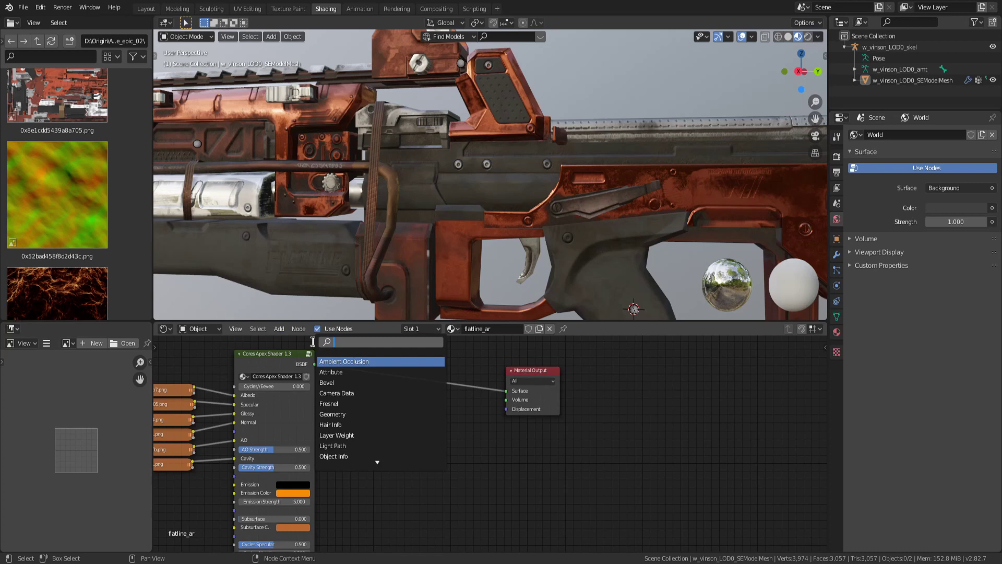
type("mix")
key("Return")
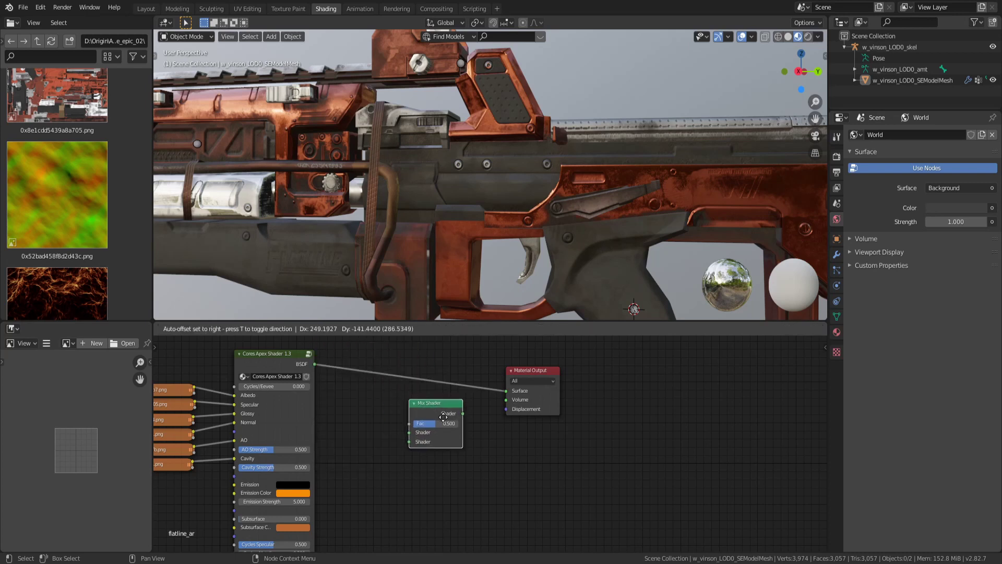
left_click(413, 403)
Connect the Cores Apex Shader's BSDF to the Mix Shader's first Shader input and the Mix Shader's output to the Material Output's Surface
left_click_drag(316, 366, 410, 432)
left_click_drag(463, 413, 513, 388)
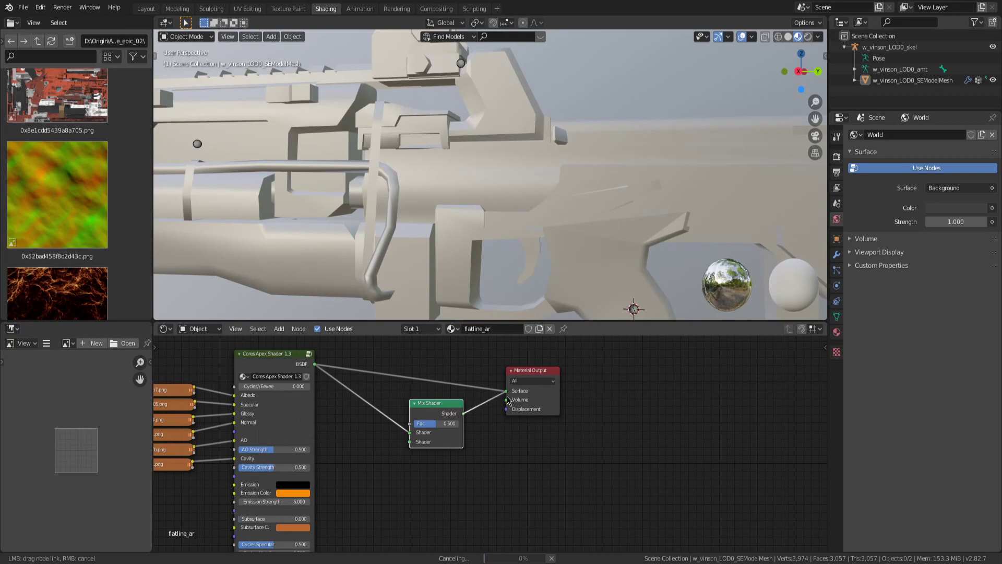
left_click_drag(546, 478, 512, 488)
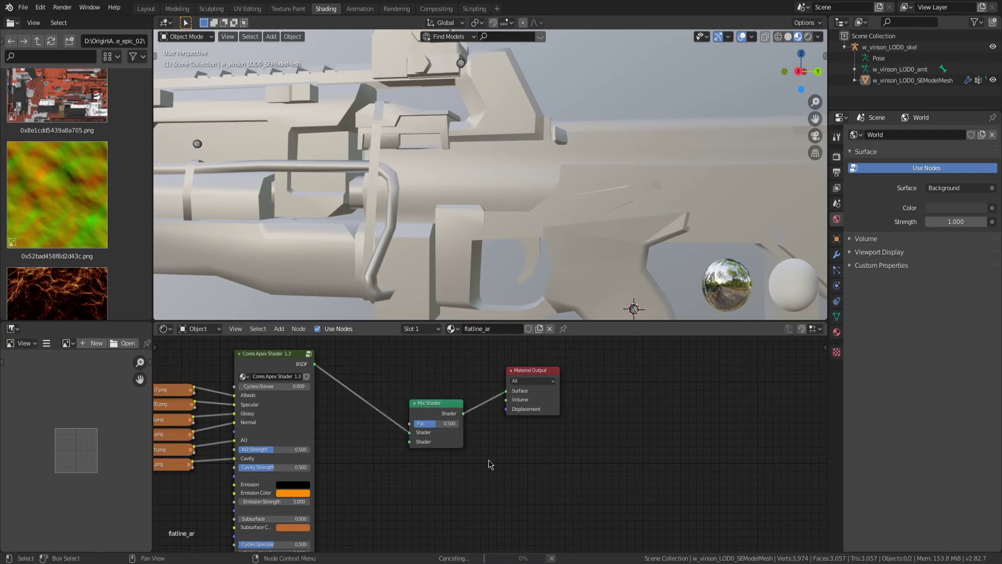
Duplicate the Cores Apex Shader node, connect the copy to the Mix Shader's second Shader input, and place it below the original
left_click(255, 354)
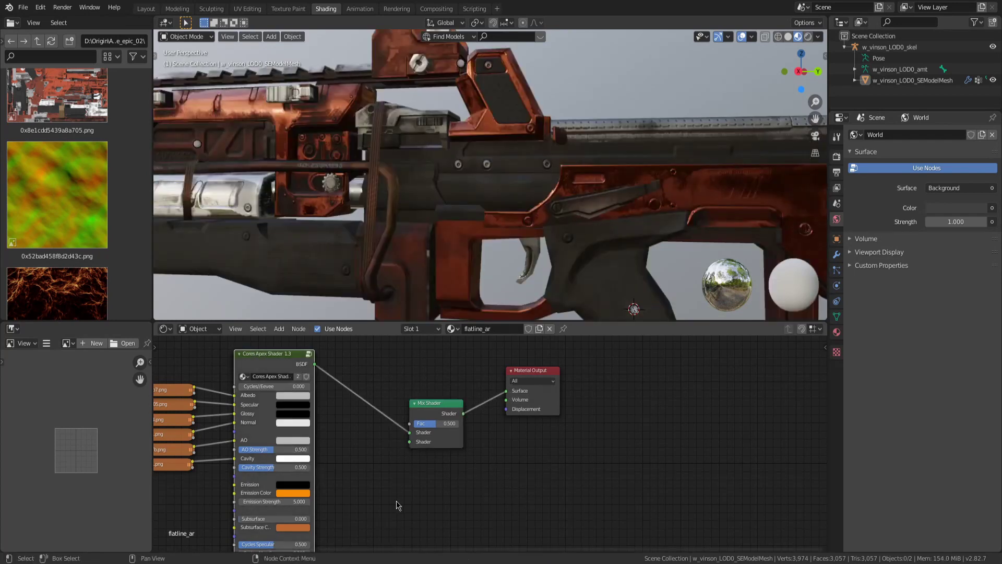
middle_click_drag(257, 397, 272, 345)
key("shift+d")
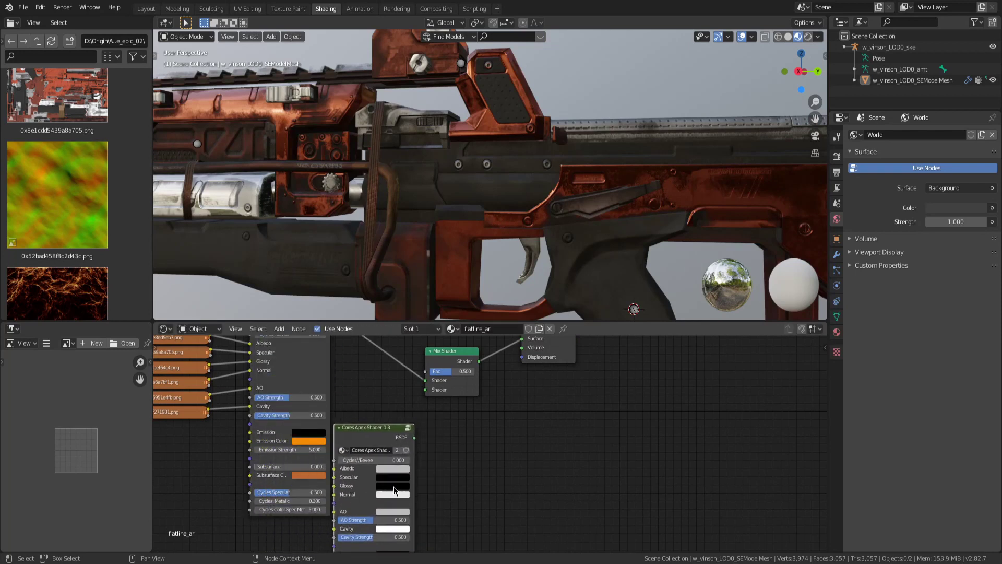
left_click_drag(415, 438, 427, 389)
middle_click_drag(481, 481, 516, 397)
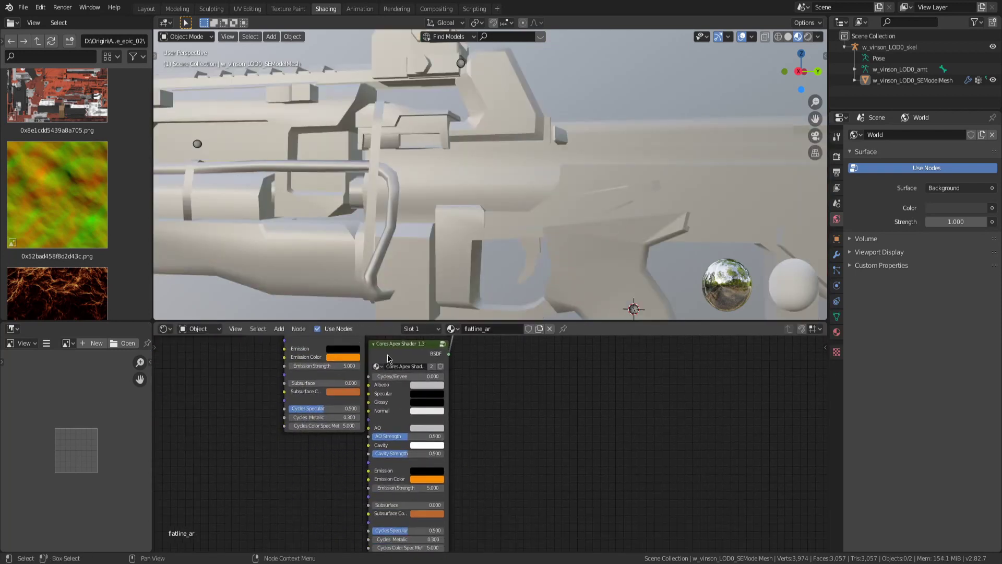
left_click_drag(389, 350, 309, 444)
middle_click_drag(447, 454, 599, 407)
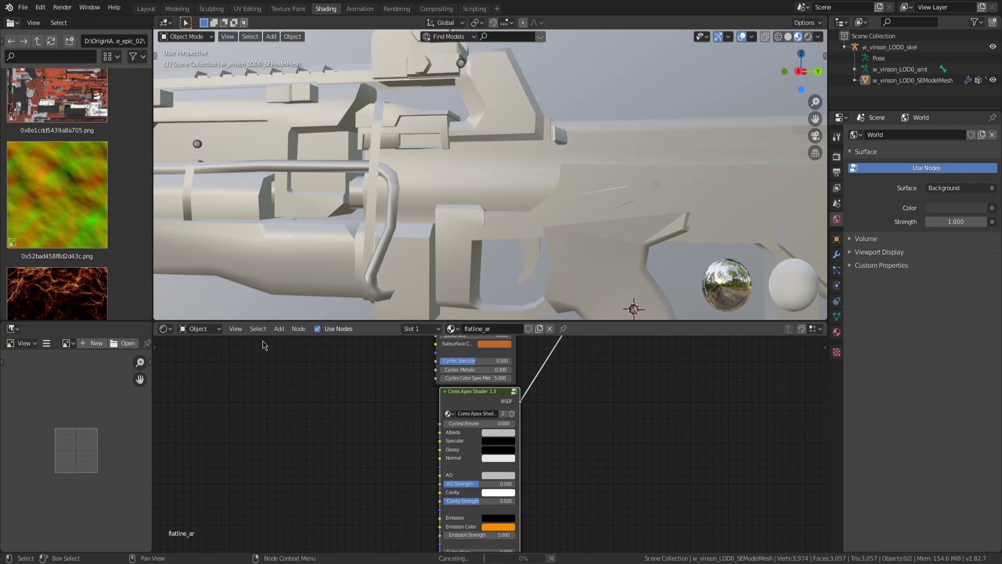
Add the fiery texture 0x55fb845dea50280f.png as an image node and connect its Color to the duplicated shader's Emission input
scroll(89, 185, "up", 4)
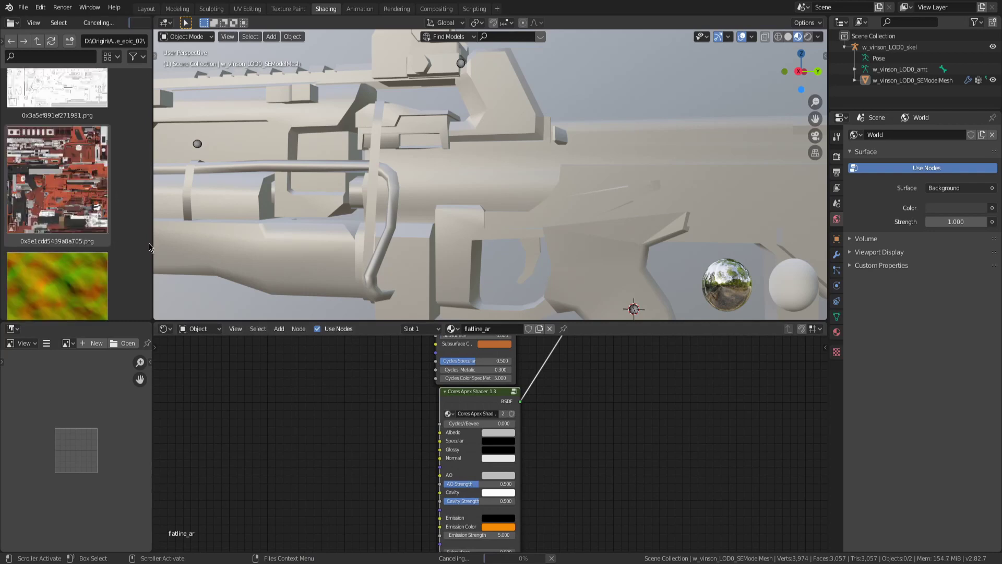
scroll(135, 198, "up", 7)
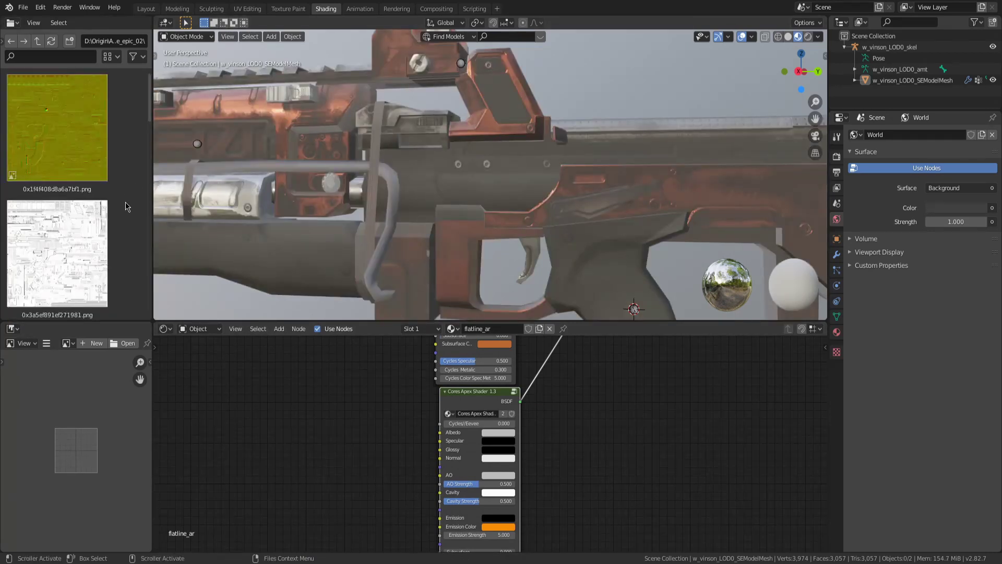
scroll(72, 181, "down", 12)
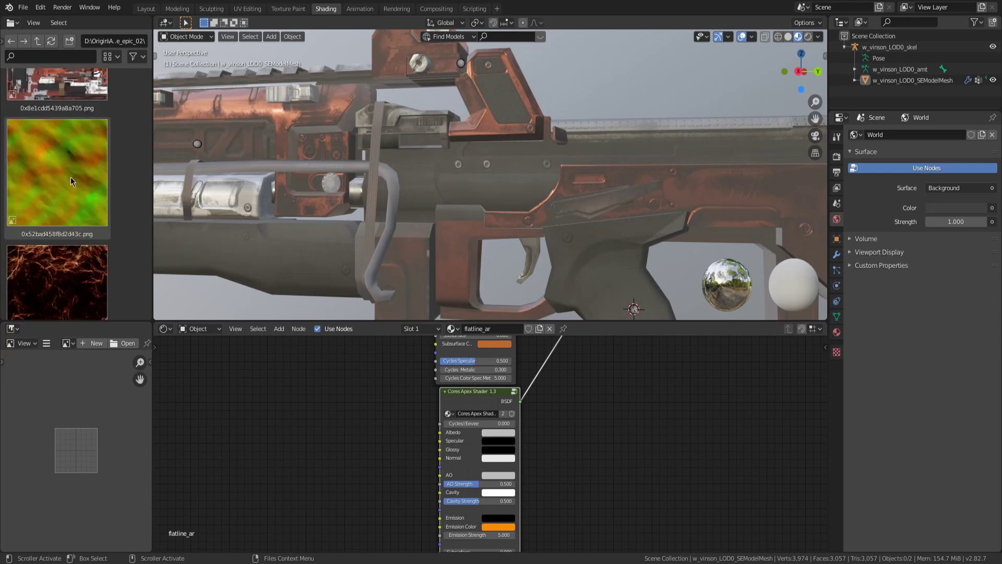
scroll(71, 181, "down", 3)
left_click_drag(58, 209, 251, 413)
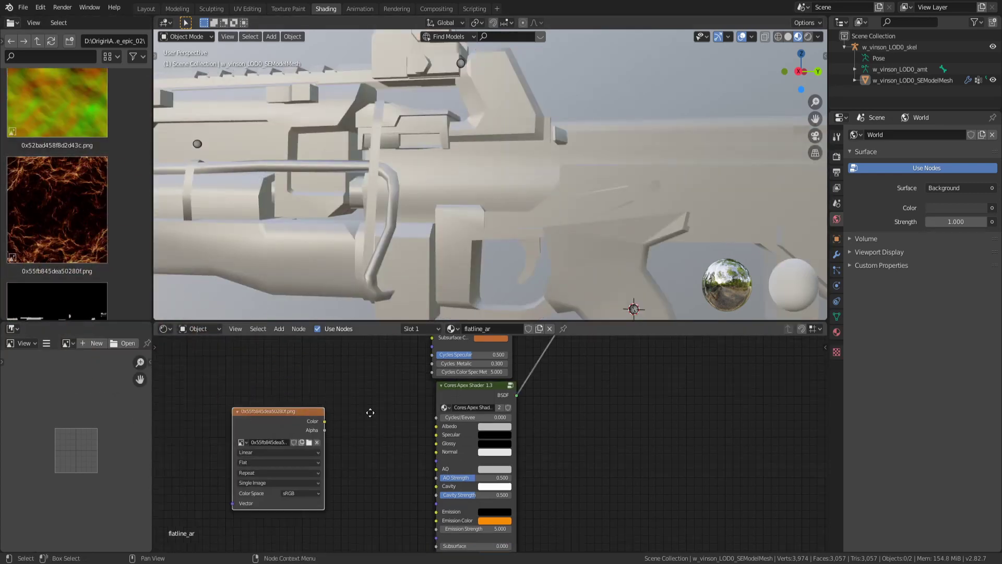
middle_click_drag(370, 412, 325, 378)
left_click_drag(281, 386, 394, 479)
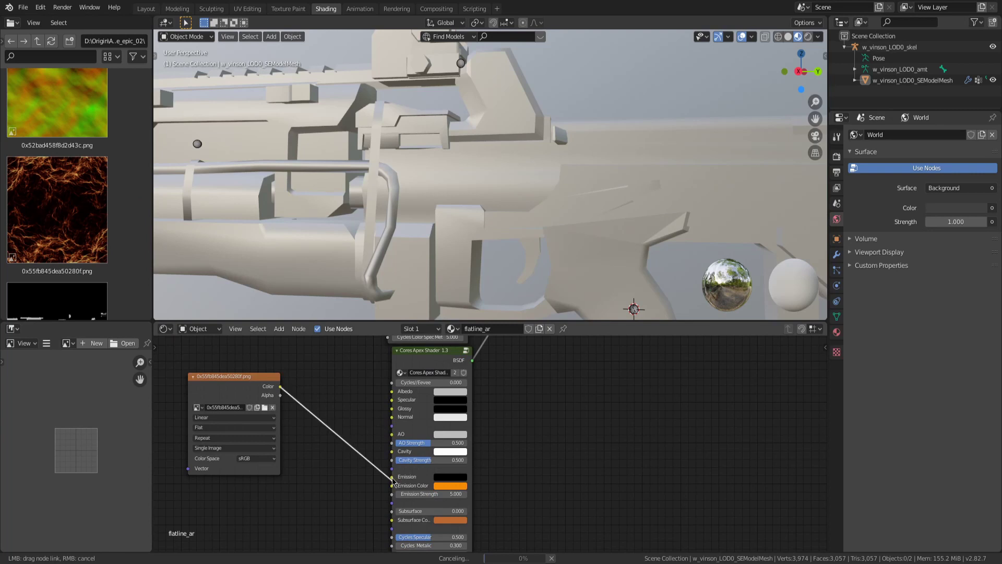
left_click_drag(384, 490, 392, 477)
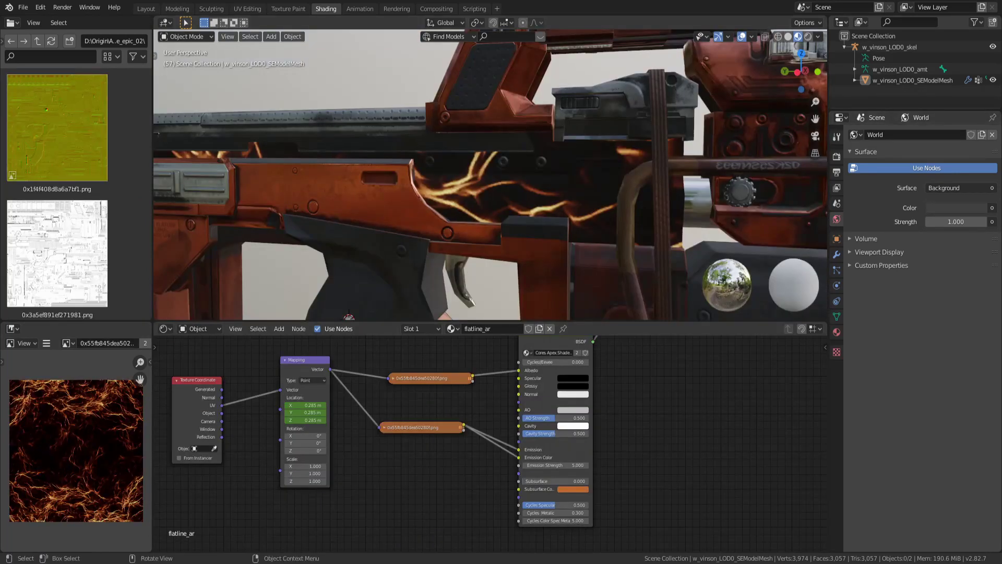
Inspect the fiery emission effect on the rifle body and the texture's links to Emission and Emission Color
middle_click_drag(625, 255, 646, 249)
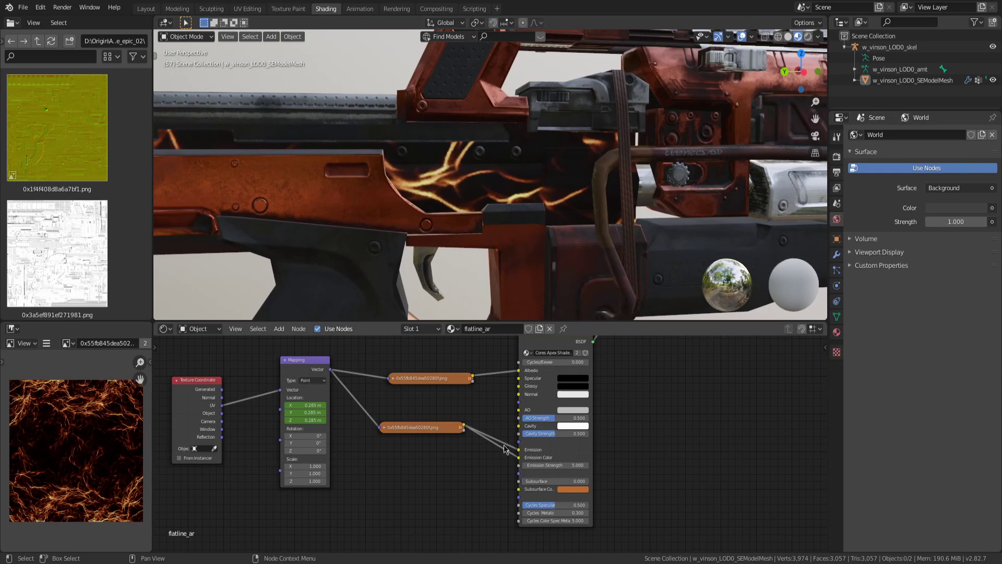
mouse_move(519, 462)
left_mouse_down()
mouse_move(510, 459)
mouse_move(518, 457)
left_mouse_up()
mouse_move(527, 275)
middle_mouse_down()
mouse_move(515, 247)
mouse_move(509, 271)
middle_mouse_up()
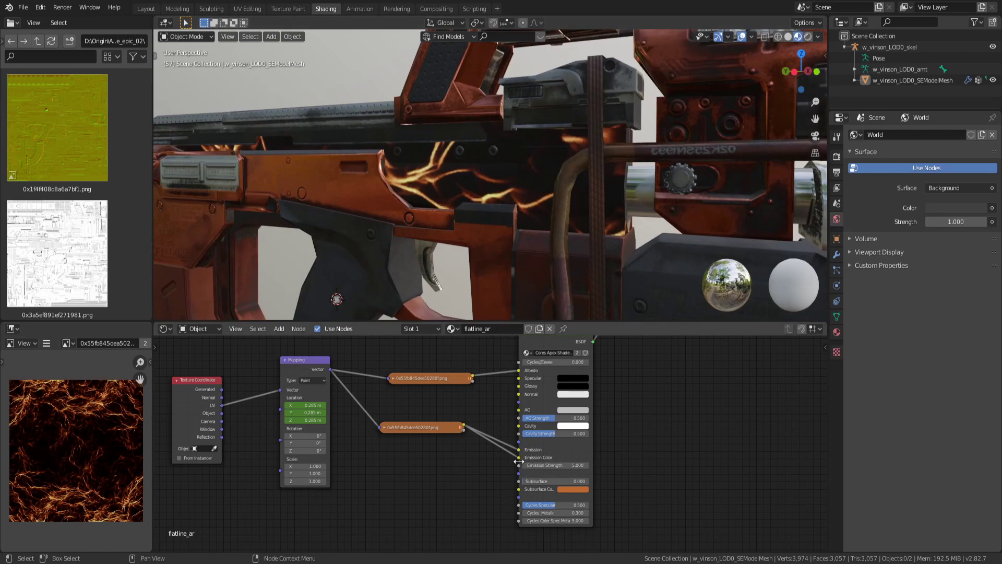
mouse_move(519, 461)
left_mouse_down()
mouse_move(472, 452)
mouse_move(520, 458)
left_mouse_up()
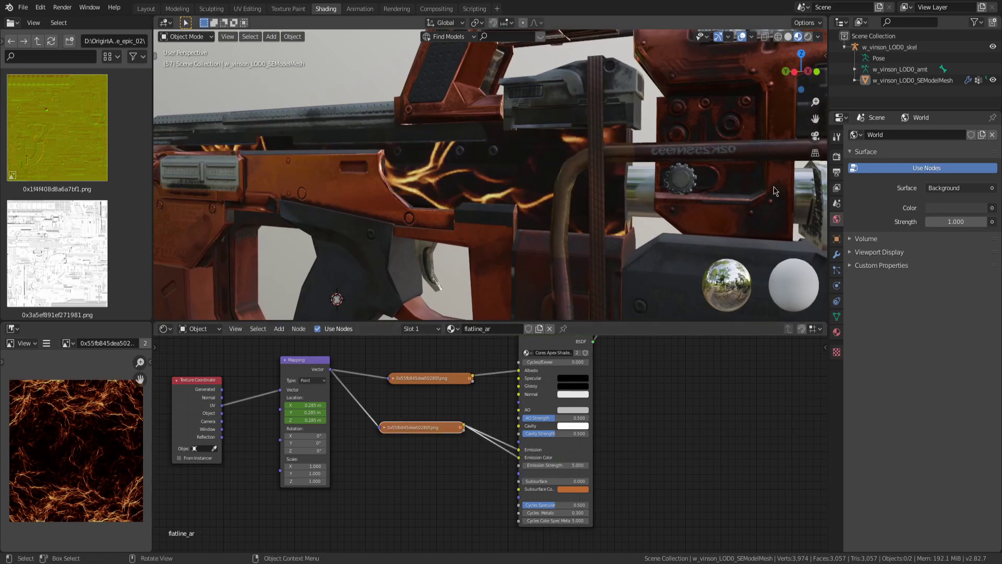
middle_click_drag(519, 166, 563, 251)
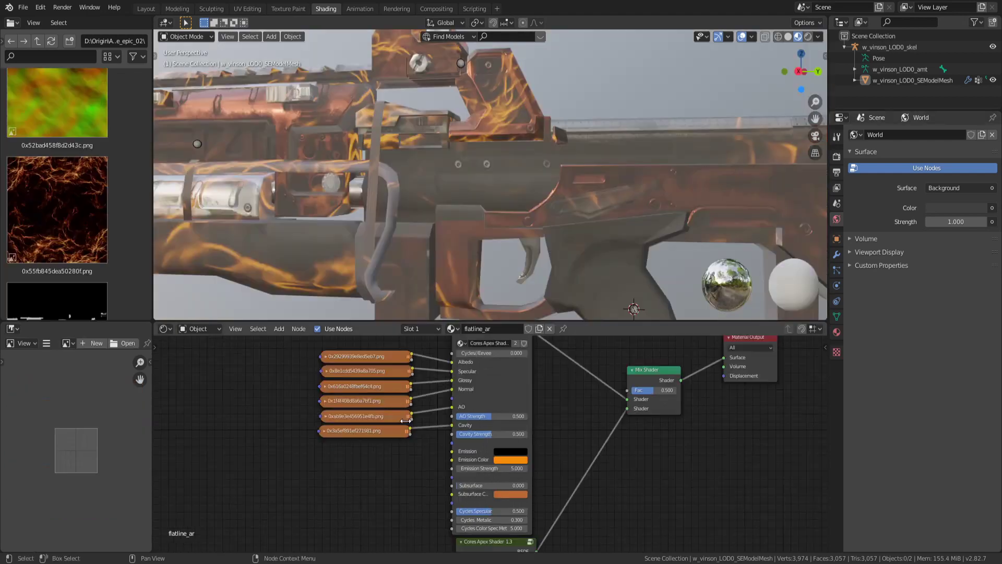
Move the Mix Shader node closer to the Material Output node
middle_click_drag(608, 404, 497, 467)
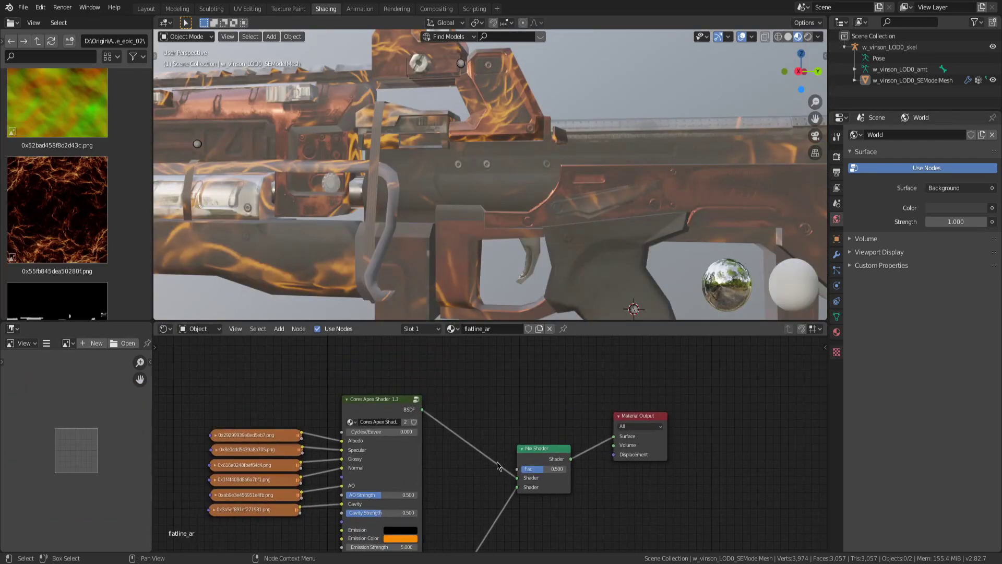
left_click_drag(536, 453, 555, 418)
left_click(522, 406)
middle_click_drag(502, 378, 516, 393)
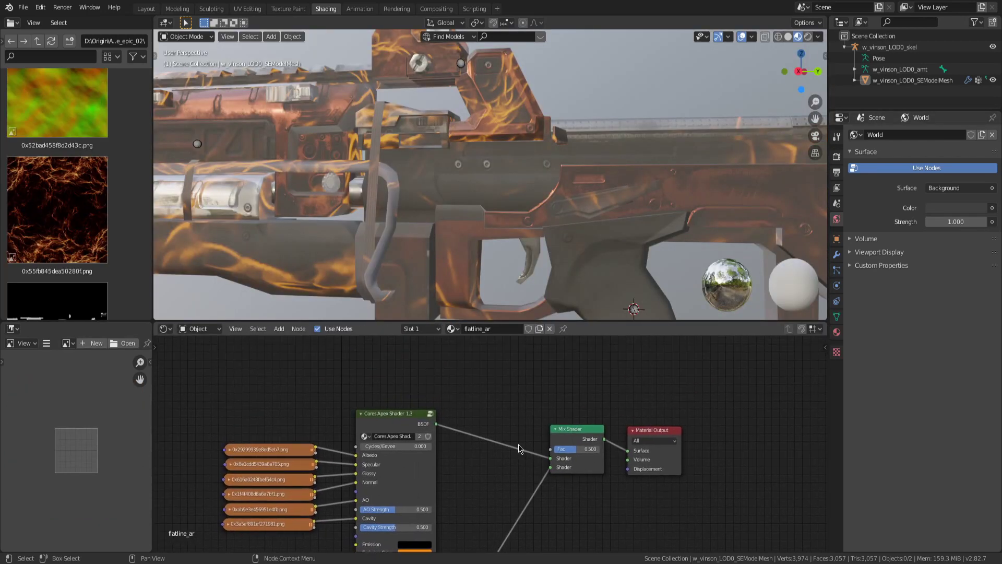
Add the black-and-white mask 0x209ef659e60a41dc.png as an image node and connect its Color to the Mix Shader's Fac input
scroll(89, 226, "down", 3)
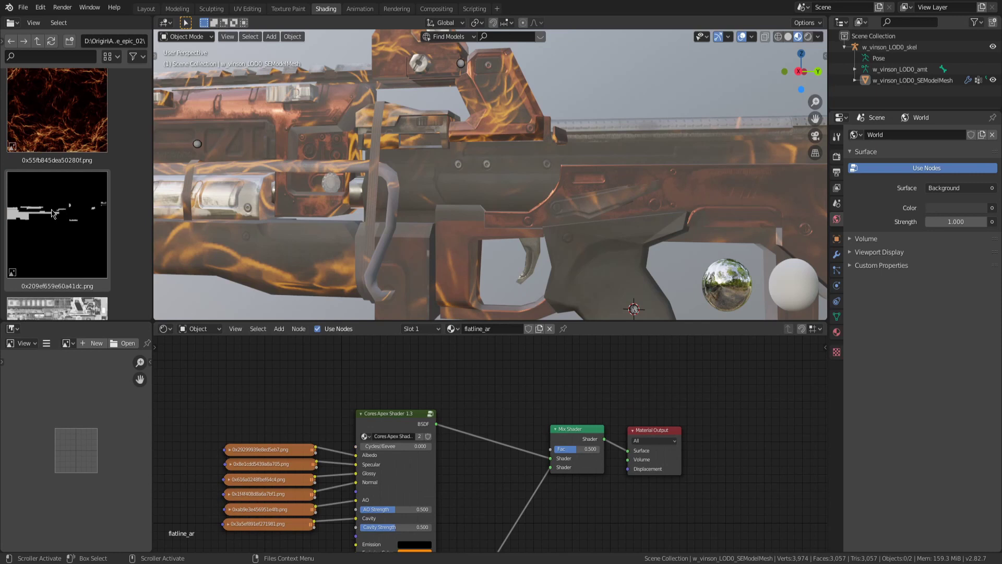
left_click_drag(53, 213, 425, 342)
middle_click_drag(491, 387, 432, 392)
left_click_drag(416, 373, 429, 389)
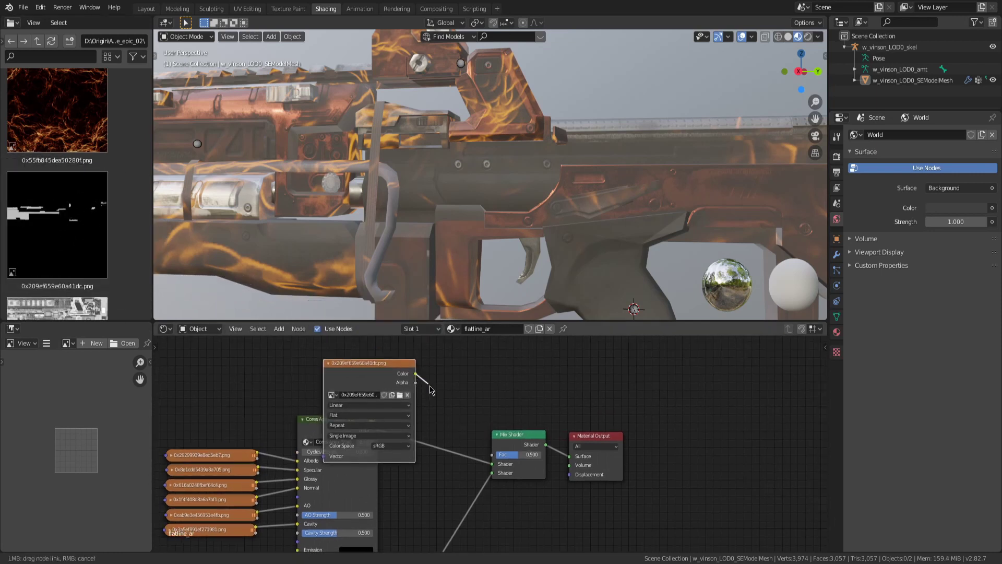
left_click_drag(491, 458, 492, 455)
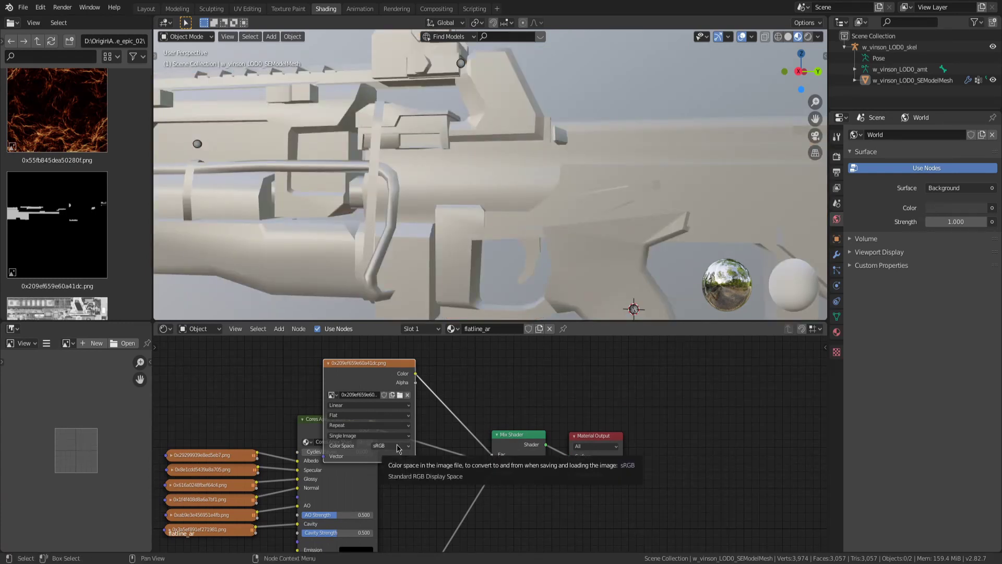
Set the mask texture's color space to Non-Color, then collapse its node and place it just above the original Cores Apex Shader
left_click(397, 447)
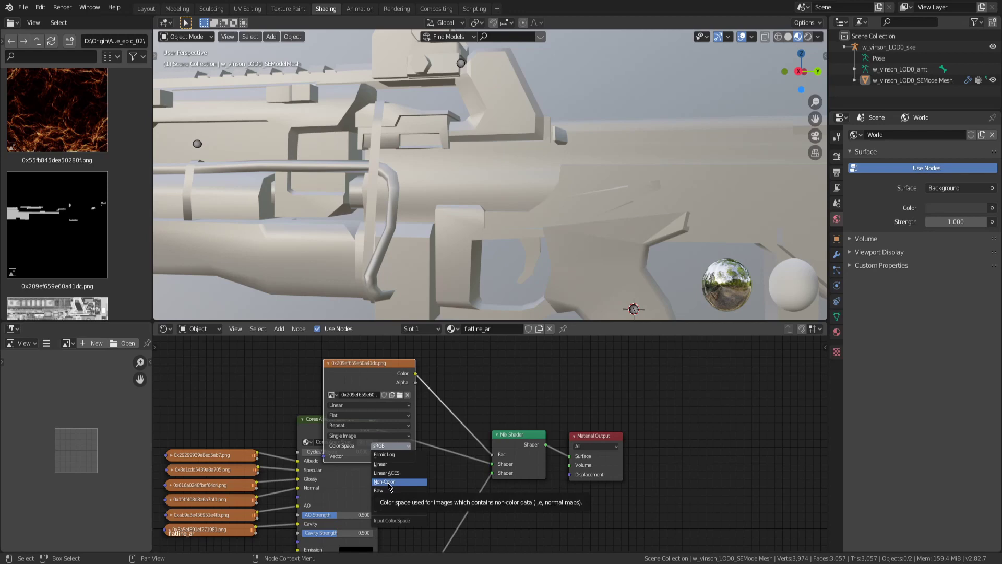
left_click(388, 483)
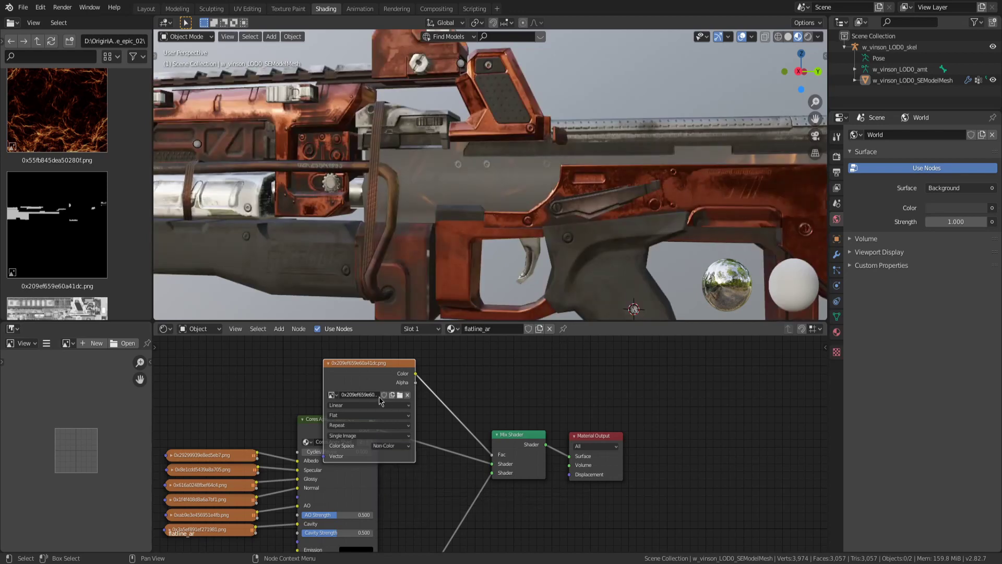
left_click(329, 364)
left_click_drag(333, 364, 320, 399)
left_click(475, 375)
Add the fiery texture 0x55fb845dea50280f.png as another image node and connect its Color to the second Cores Apex Shader's Albedo
middle_click_drag(519, 212, 500, 189)
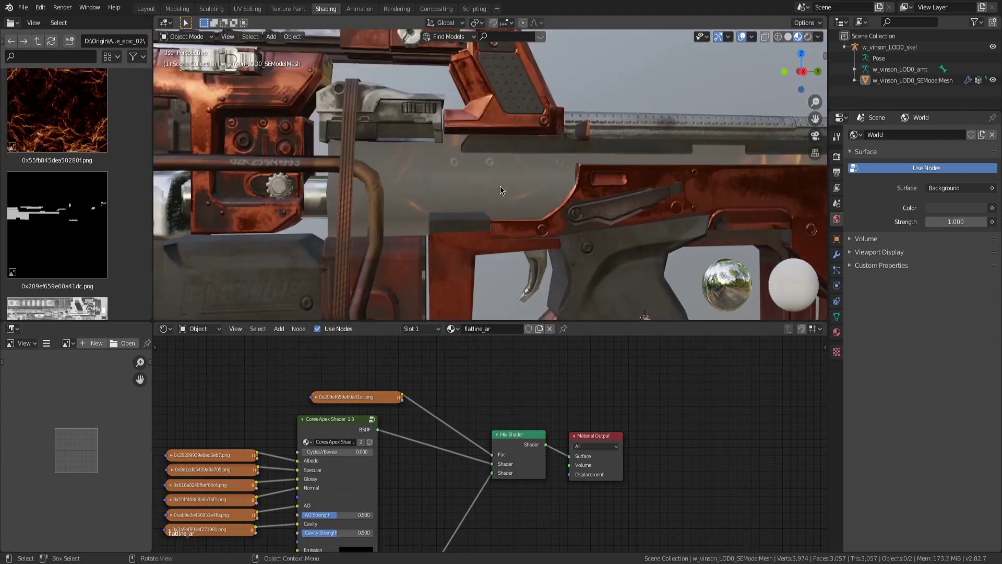
left_click(460, 184)
left_click_drag(78, 136, 179, 388)
middle_click_drag(250, 406, 327, 327)
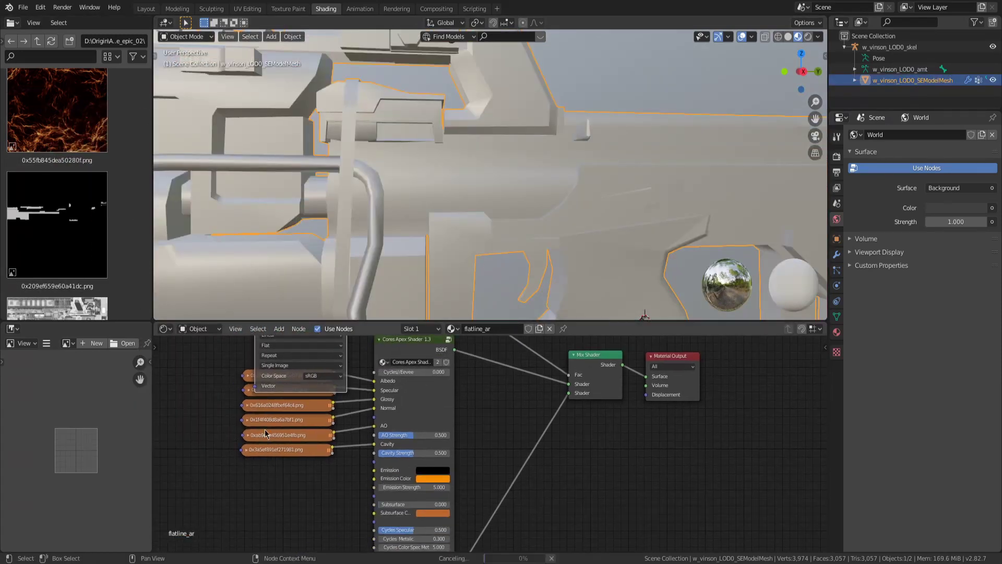
left_click_drag(257, 360, 954, 523)
middle_click_drag(658, 489, 750, 521)
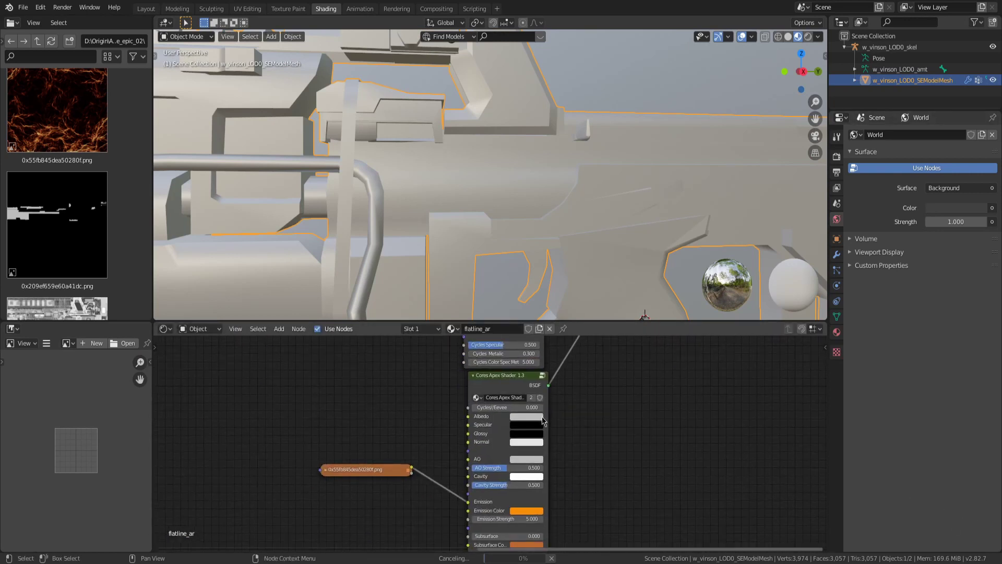
scroll(554, 451, "down", 5)
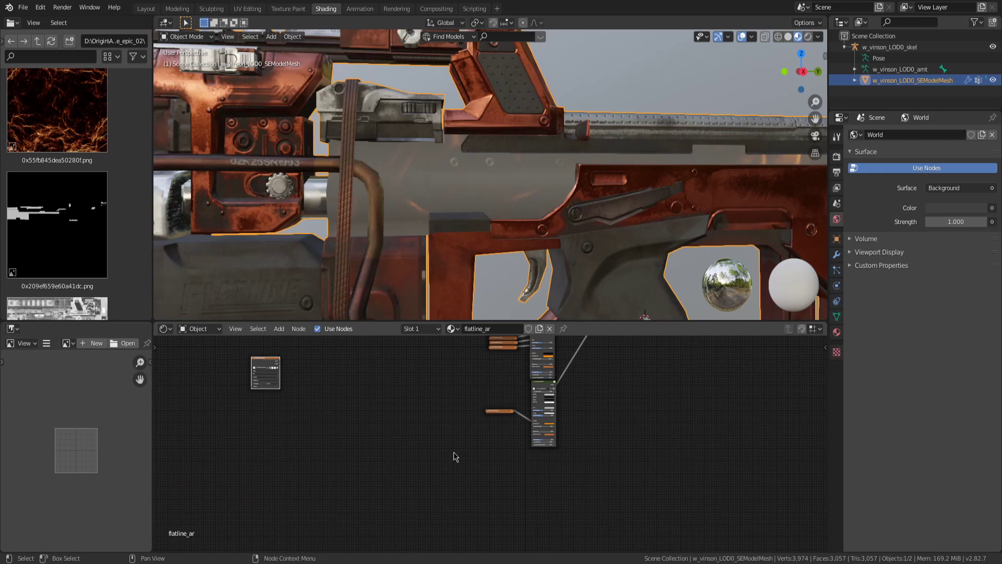
left_click_drag(281, 367, 531, 396)
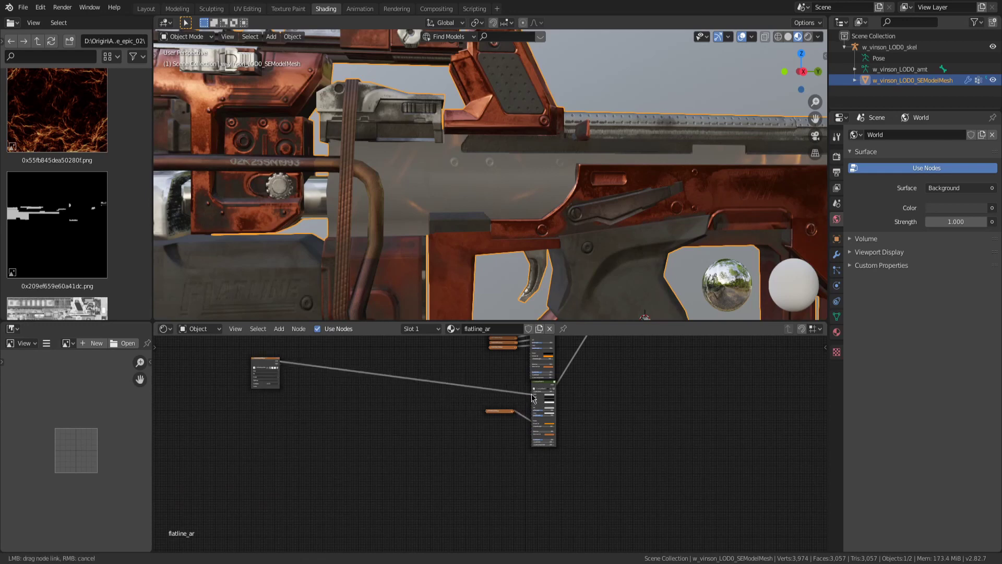
Move the Albedo texture node next to the second Cores Apex Shader, collapse it and place it just above the emission texture
left_click(266, 363)
left_click_drag(266, 363, 495, 389)
scroll(629, 436, "up", 6)
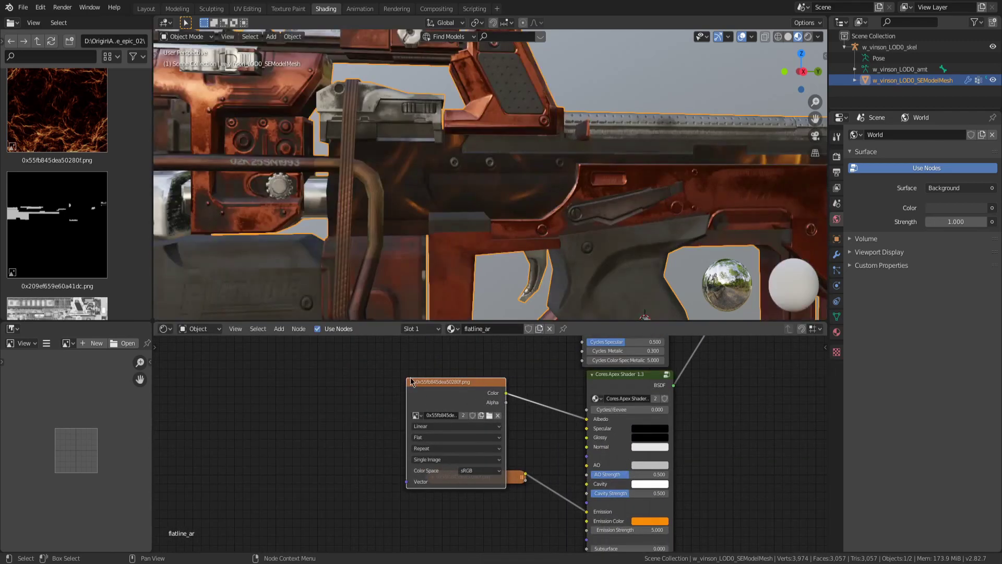
left_click(411, 381)
left_click_drag(440, 381, 459, 433)
left_click(460, 409)
Examine the fiery effect on the rifle body up close and from several angles
scroll(599, 194, "down", 5)
middle_click_drag(590, 194, 618, 239)
scroll(537, 192, "up", 6)
middle_click_drag(543, 212, 620, 207)
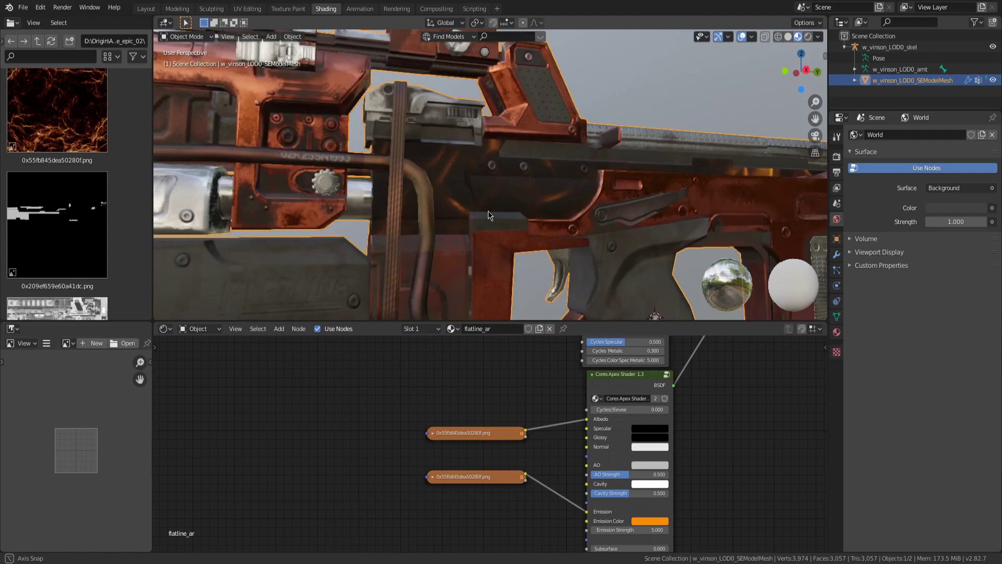
mouse_move(490, 215)
middle_mouse_down("shift")
mouse_move(592, 224)
mouse_move(454, 225)
mouse_move(495, 213)
middle_mouse_up("shift")
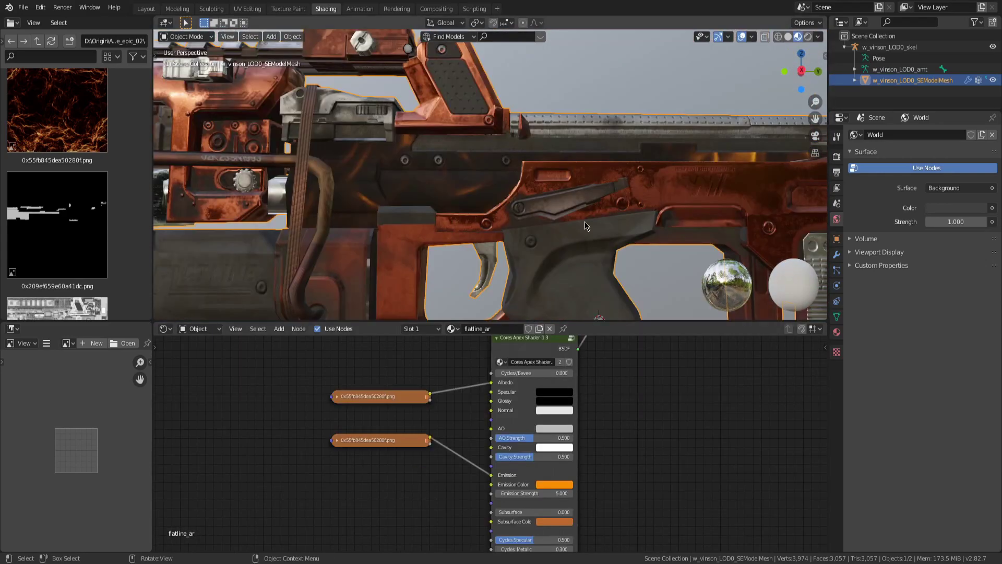
scroll(585, 221, "down", 2)
scroll(615, 184, "up", 2)
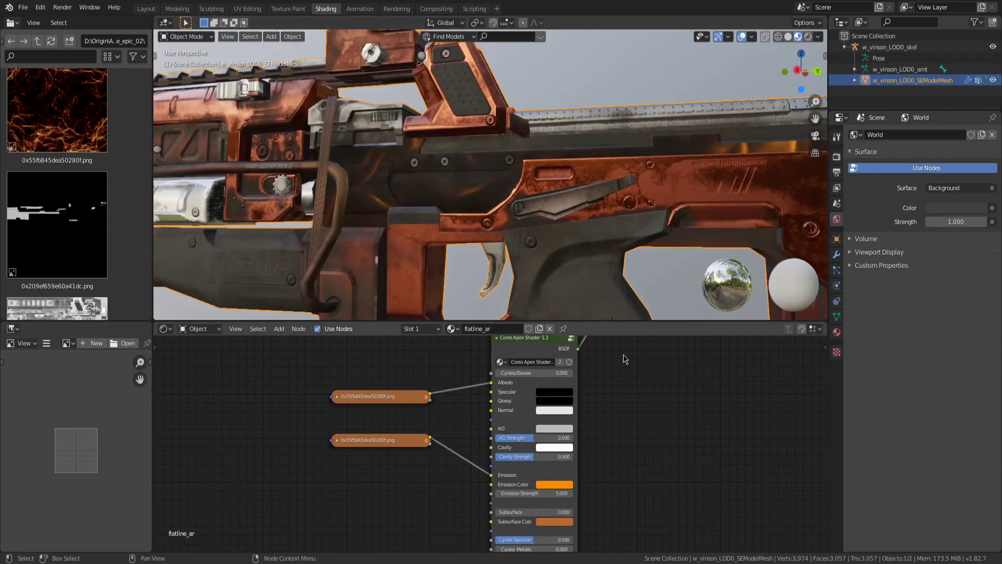
middle_click_drag(650, 387, 633, 433)
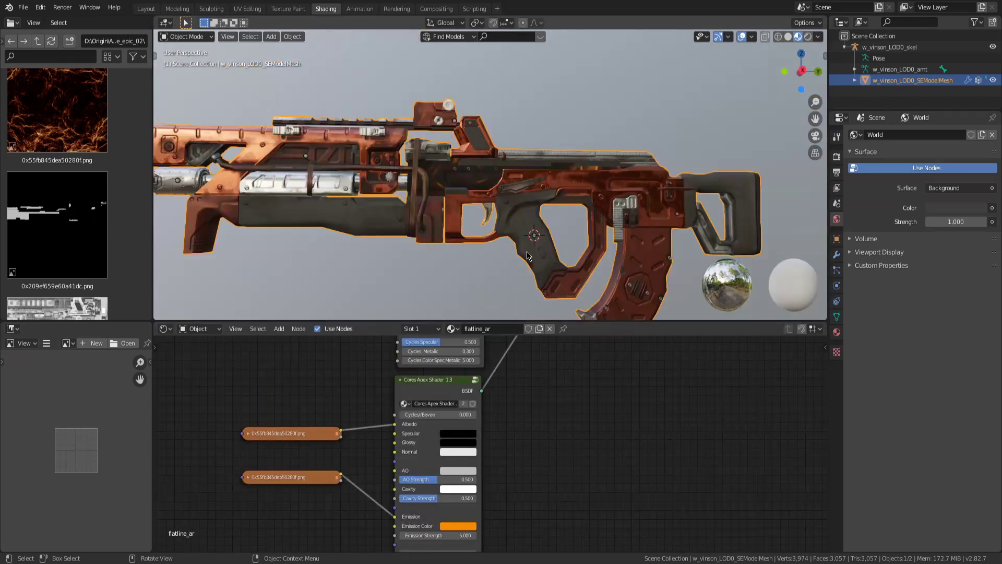
middle_click_drag(564, 247, 506, 236)
scroll(511, 238, "up", 5)
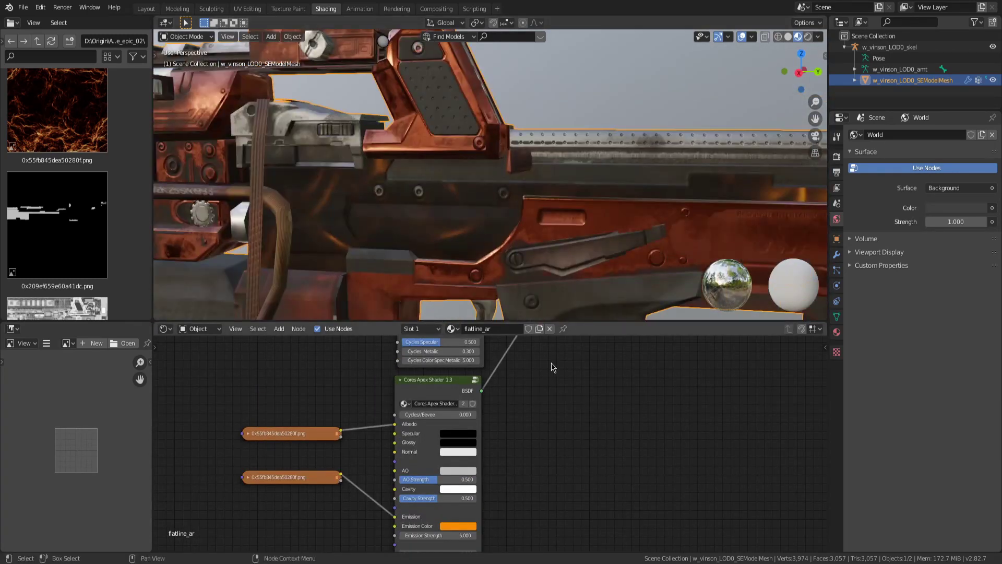
Add a Mapping node in the empty area ahead of the two fiery texture nodes
middle_click_drag(593, 486, 784, 472)
scroll(611, 467, "down", 6)
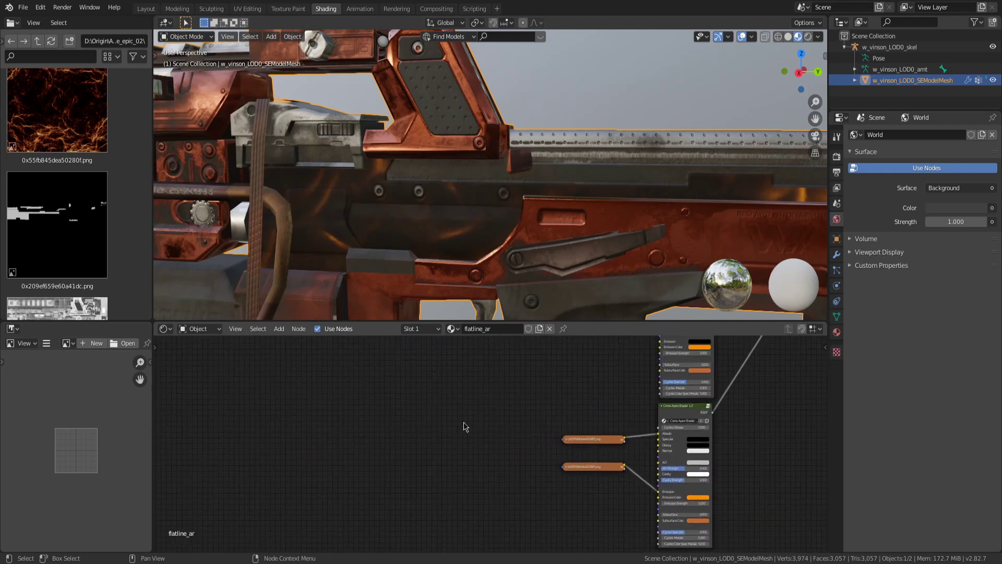
key("shift+a")
left_click(291, 338)
type("mapp")
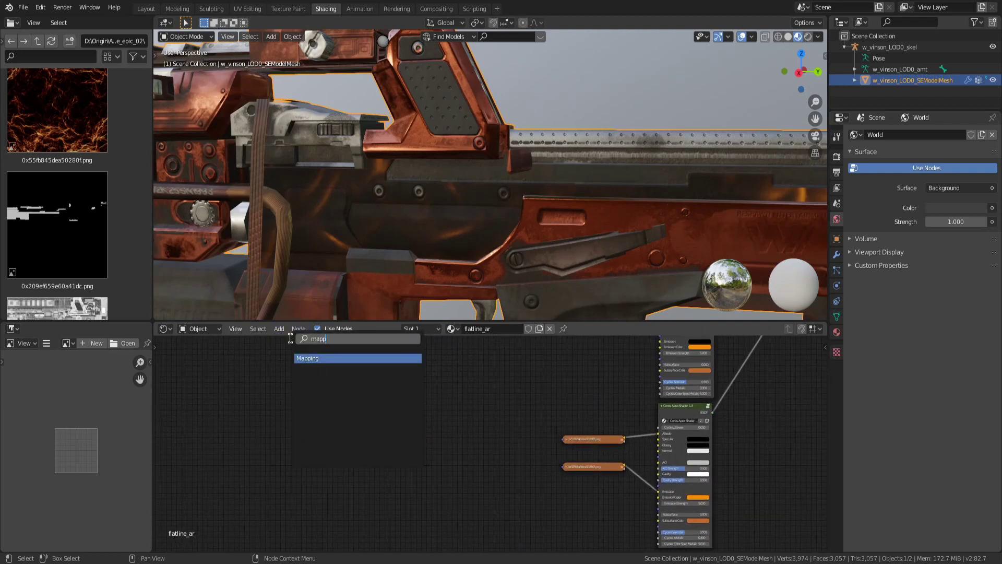
key("Return")
left_click(366, 380)
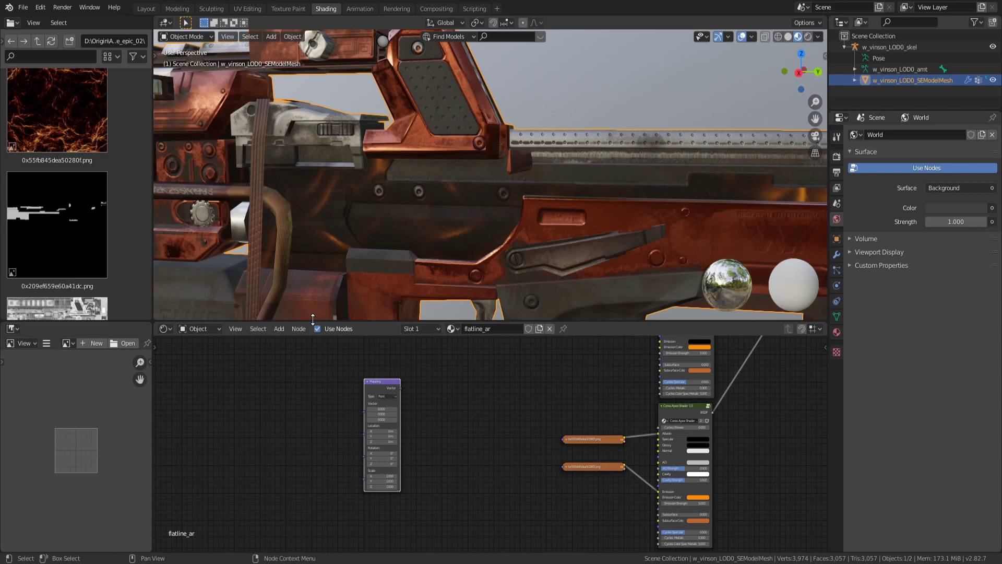
Add a Texture Coordinate node beside the Mapping node and connect its UV output to the Mapping node's Vector input
key("shift+a")
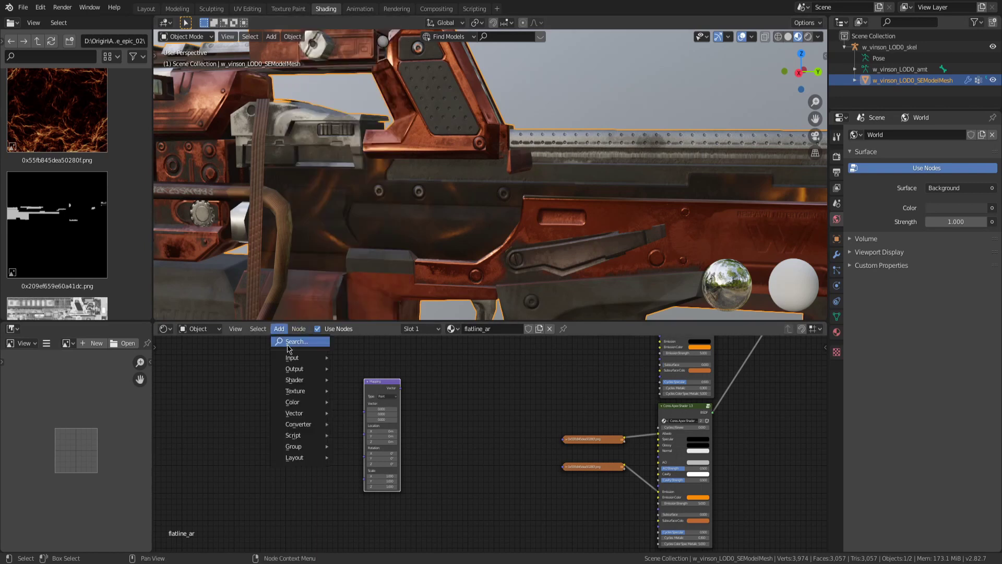
left_click(287, 339)
type("textu")
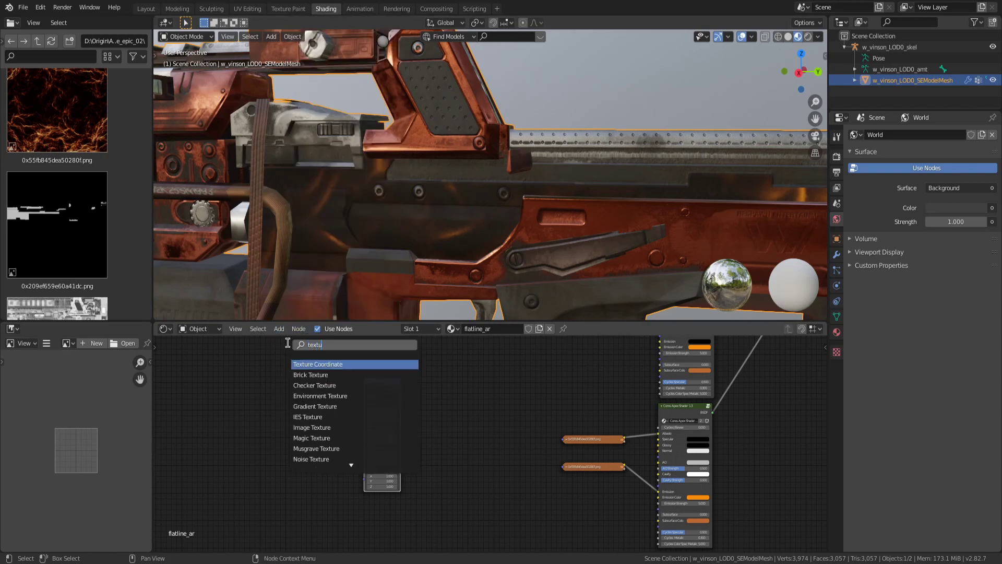
key("Return")
left_click(292, 417)
scroll(453, 421, "up", 1)
scroll(453, 421, "up", 1)
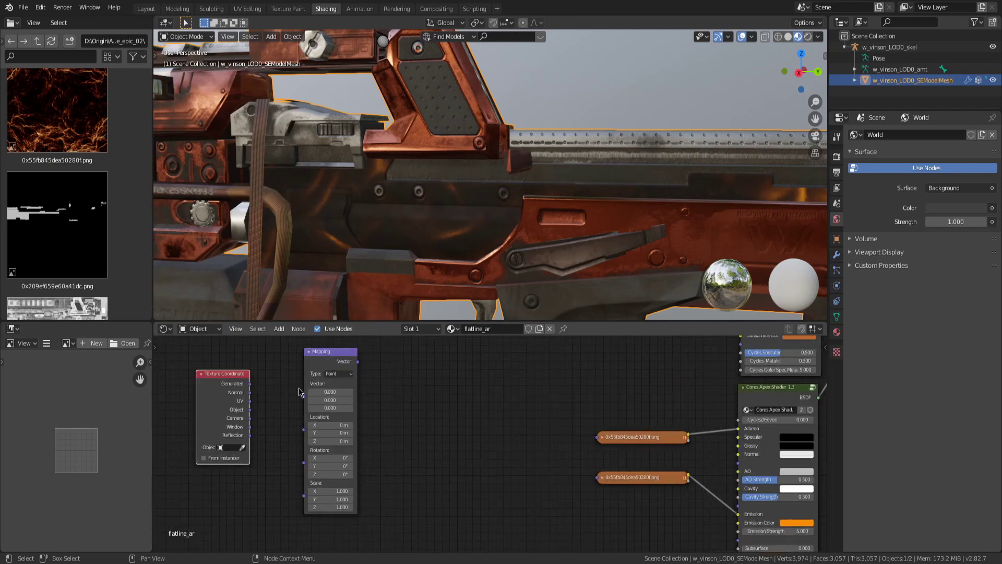
left_click_drag(251, 402, 305, 398)
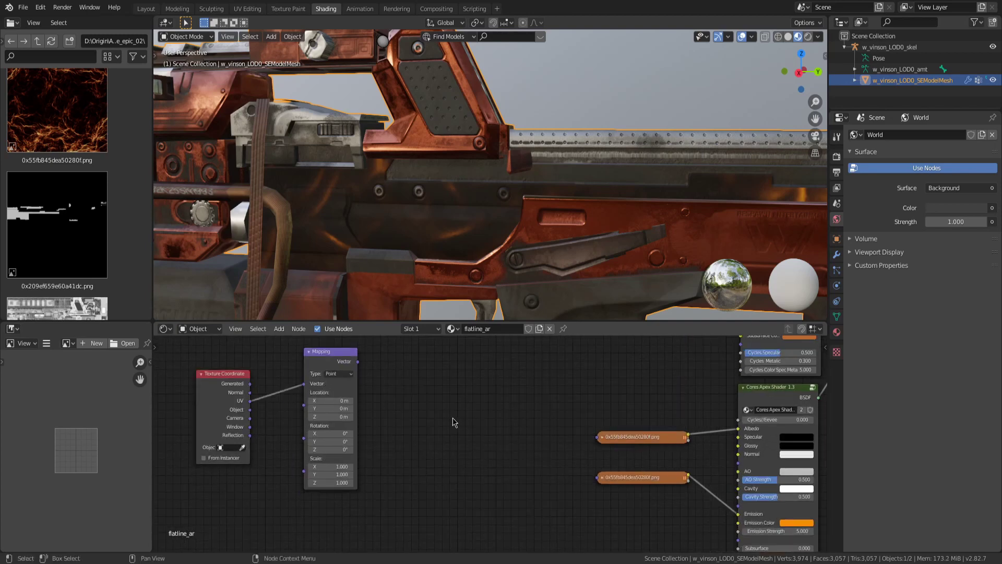
Connect the Mapping node's Vector output to the vector inputs of both fiery texture nodes
middle_click_drag(452, 421, 374, 434)
left_click_drag(245, 385, 324, 404)
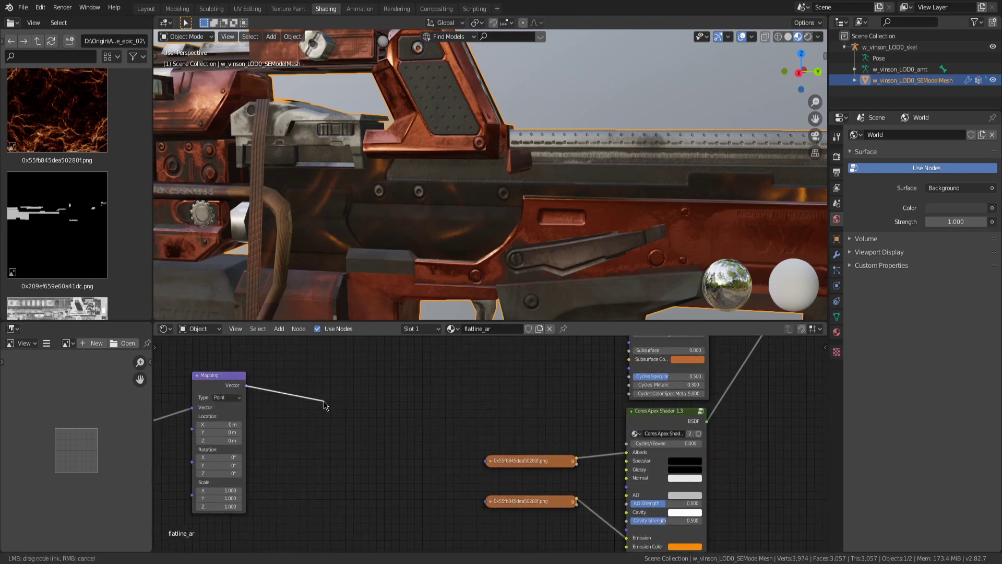
left_click_drag(494, 456, 484, 462)
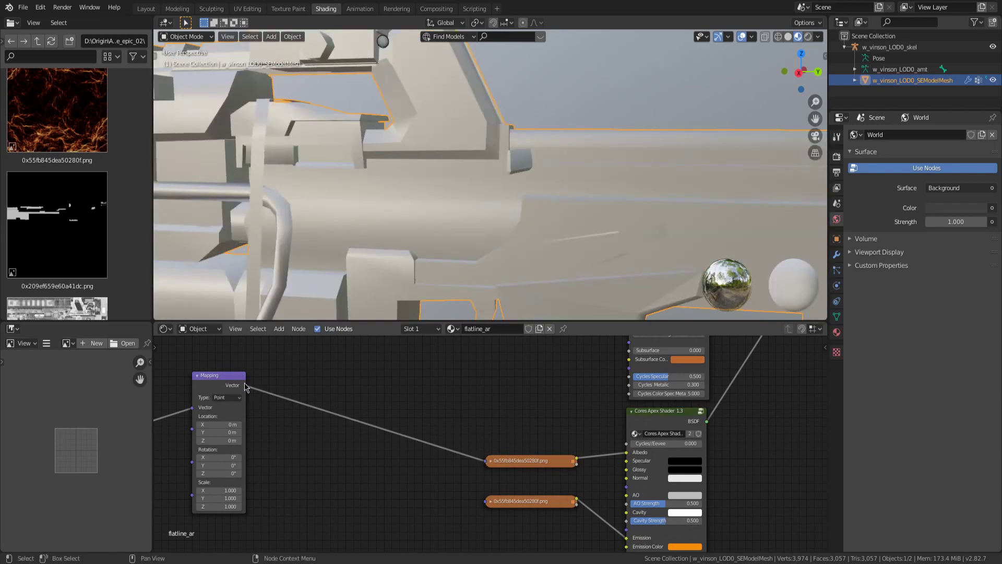
left_click_drag(245, 385, 486, 505)
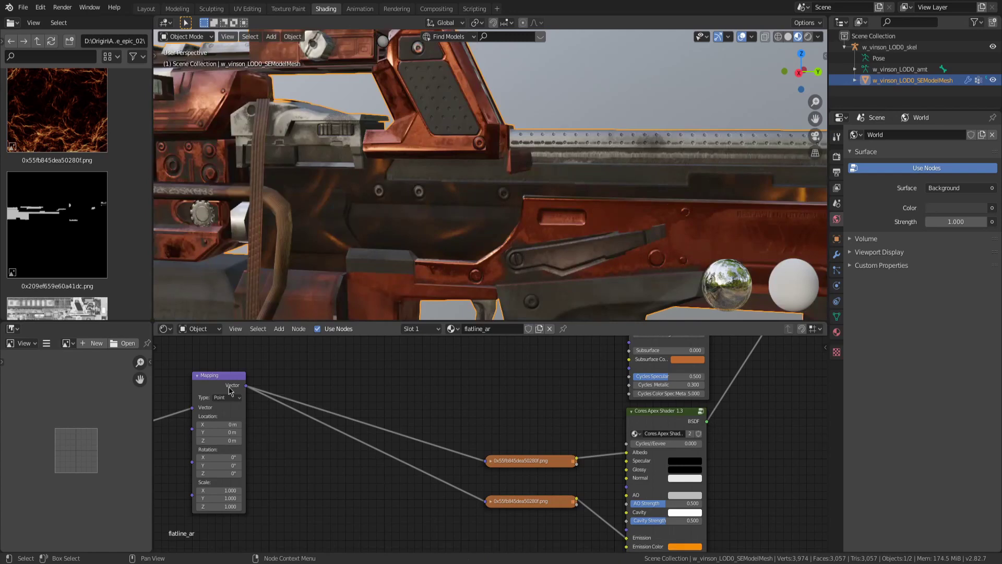
Move the Mapping and Texture Coordinate nodes closer to the two fiery texture nodes
left_click_drag(222, 380, 397, 445)
middle_click_drag(398, 444, 529, 397)
left_click_drag(245, 365, 436, 437)
Set the Mapping node's Location X to 0 m and insert keyframes on its Location values at frame 1
scroll(554, 418, "up", 9)
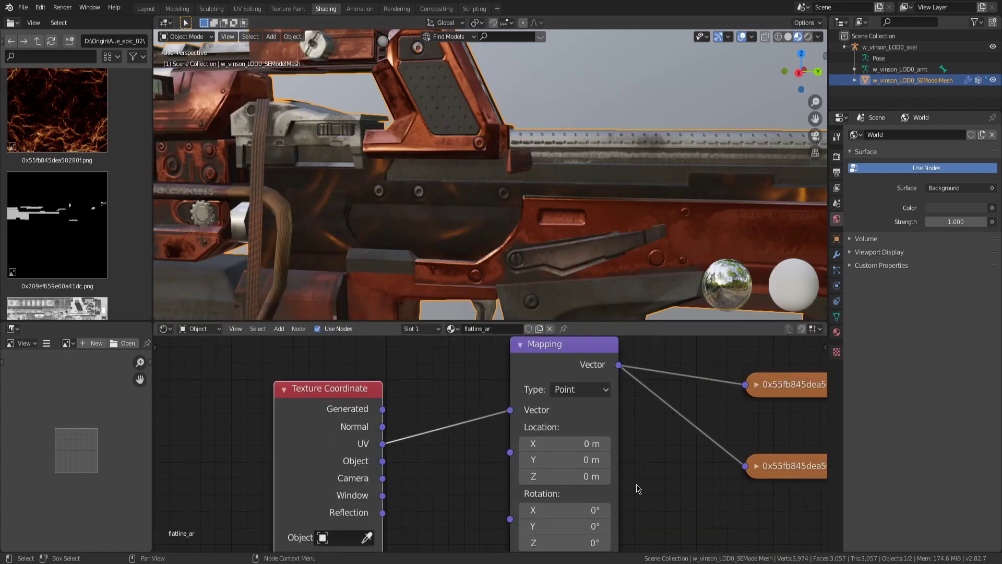
scroll(627, 483, "down", 4)
middle_click_drag(595, 476, 533, 468)
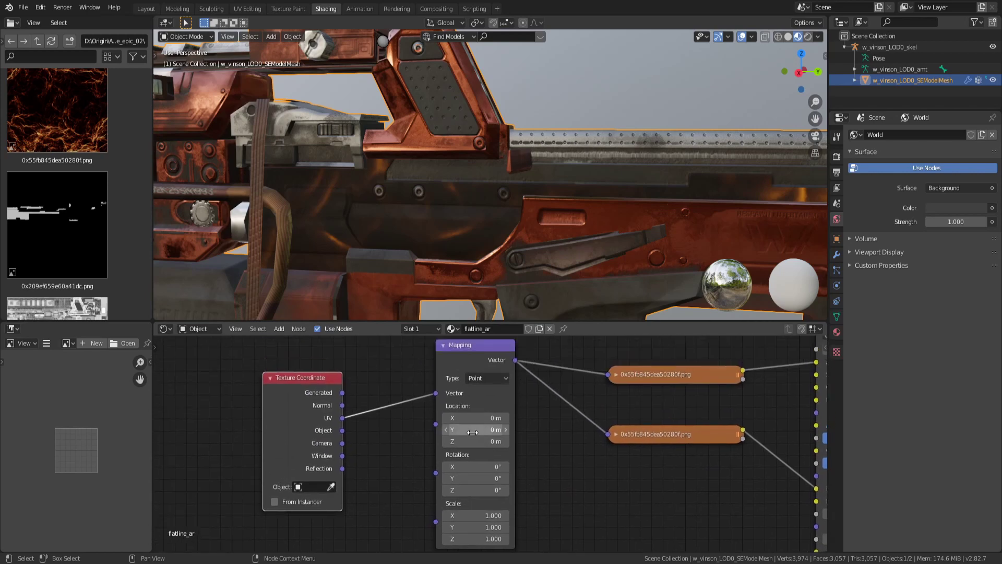
middle_click_drag(547, 235, 522, 354)
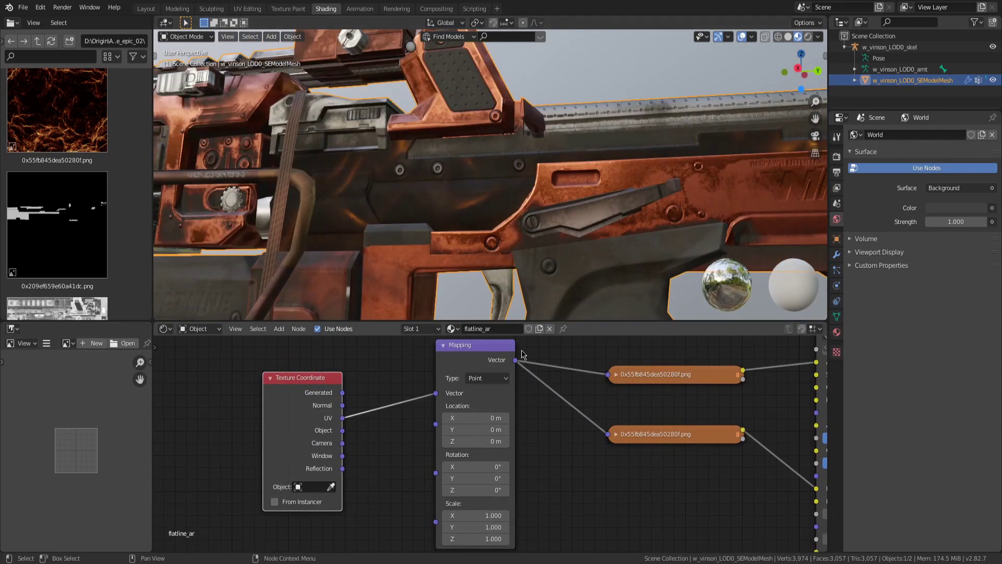
mouse_move(485, 413)
left_mouse_down()
mouse_move(529, 413)
mouse_move(483, 413)
left_mouse_up()
left_click(481, 417)
type("0")
key("Return")
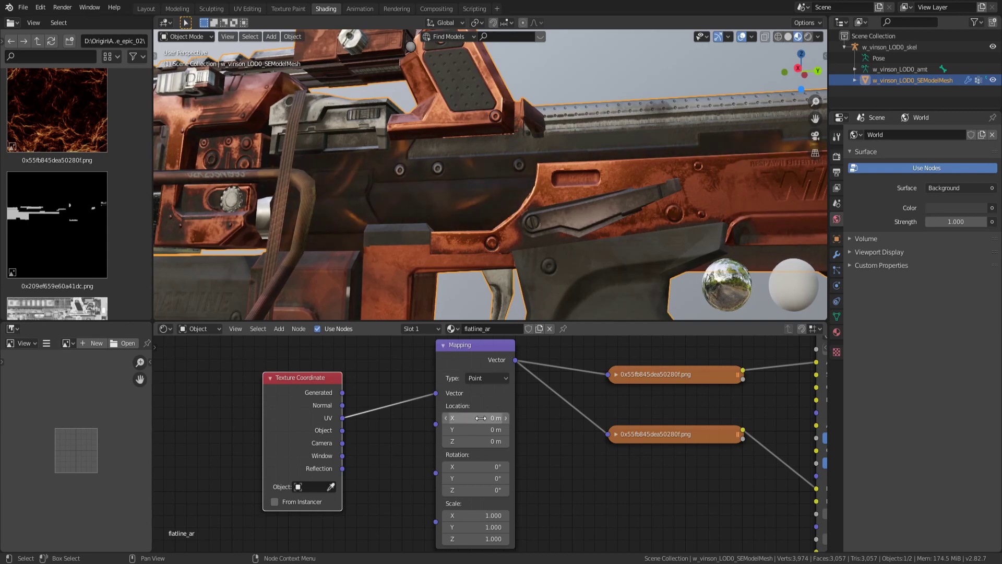
right_click(481, 418)
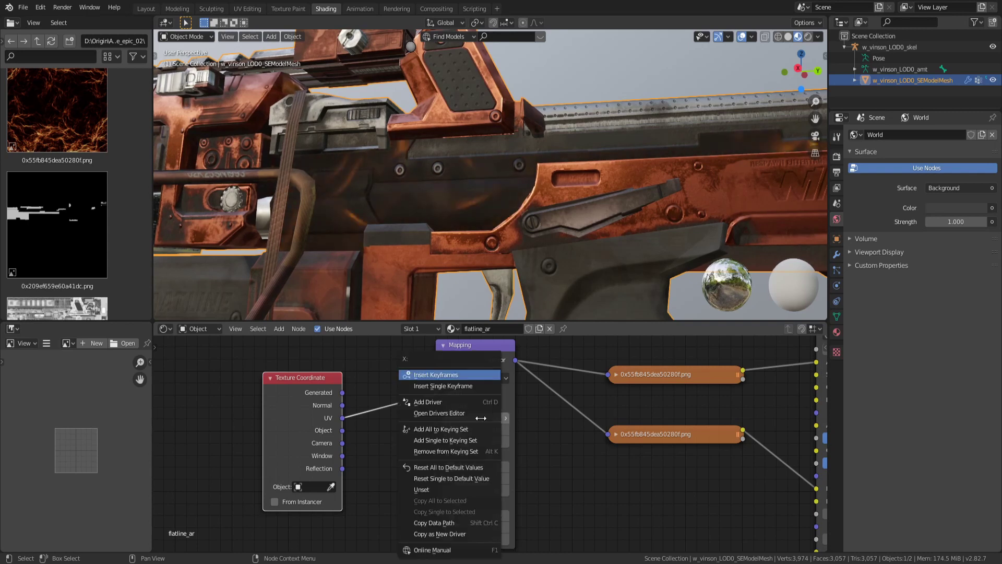
left_click(448, 375)
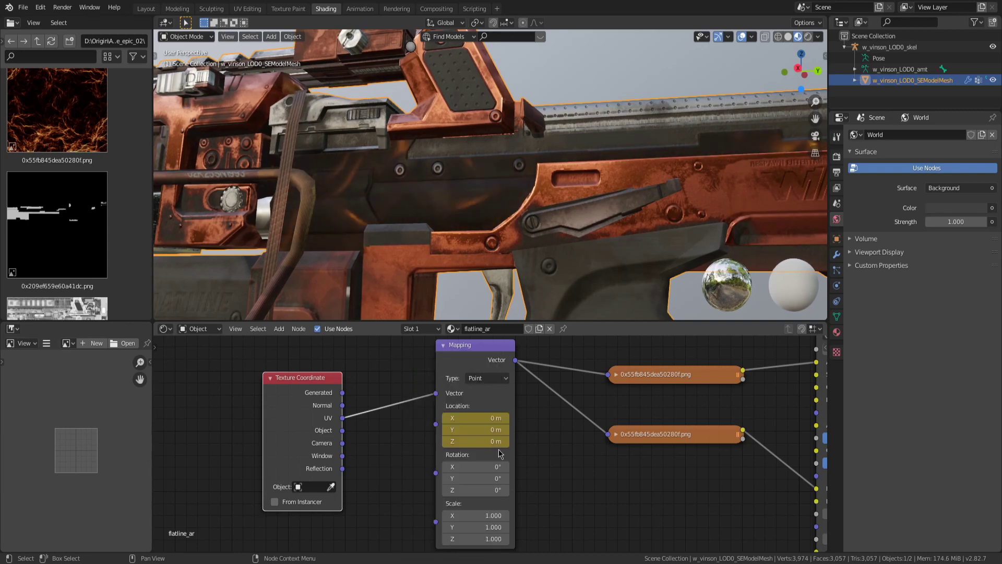
left_click(489, 418)
key("Return")
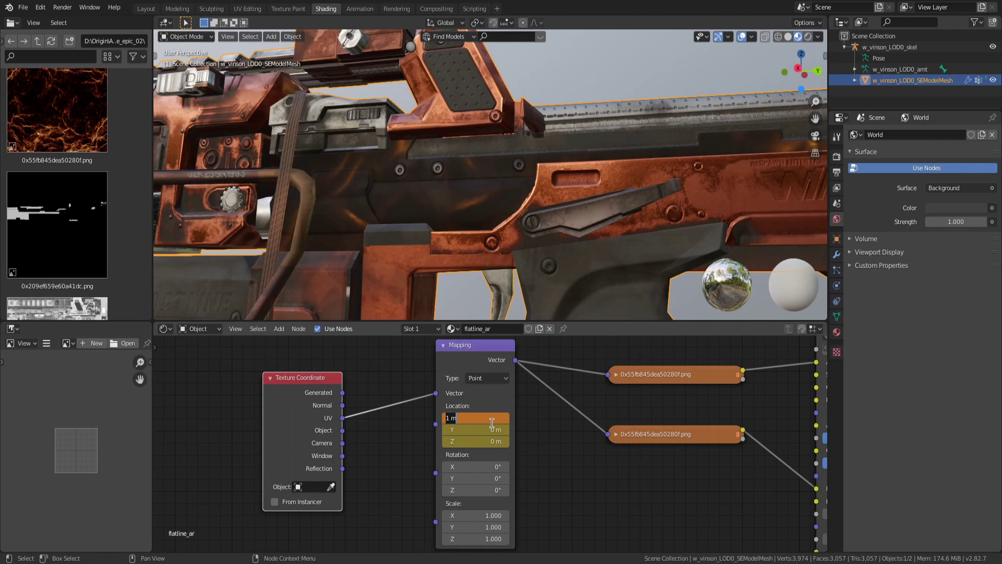
key("ctrl+z")
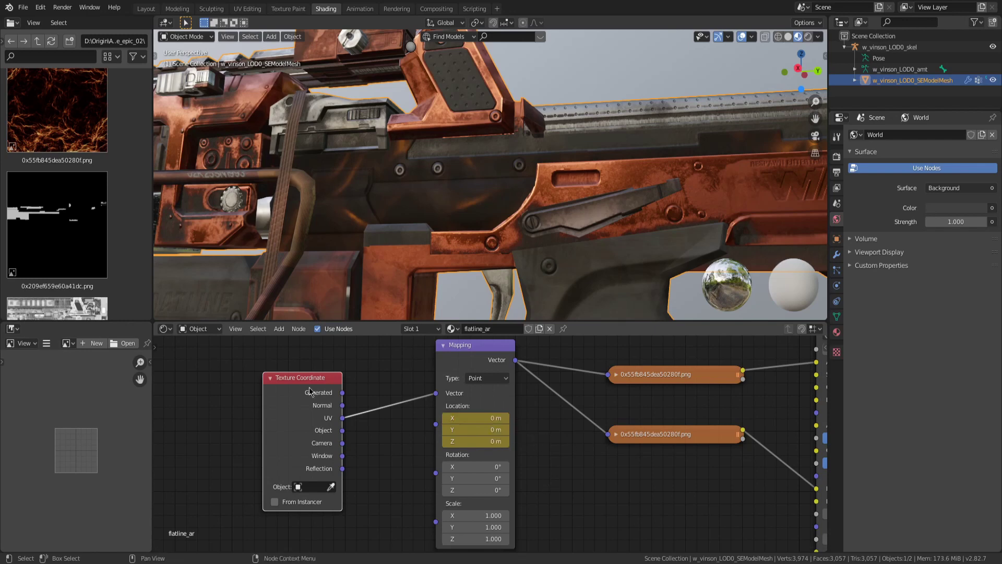
Save the file and move the animation playhead to frame 200
key("ctrl+s")
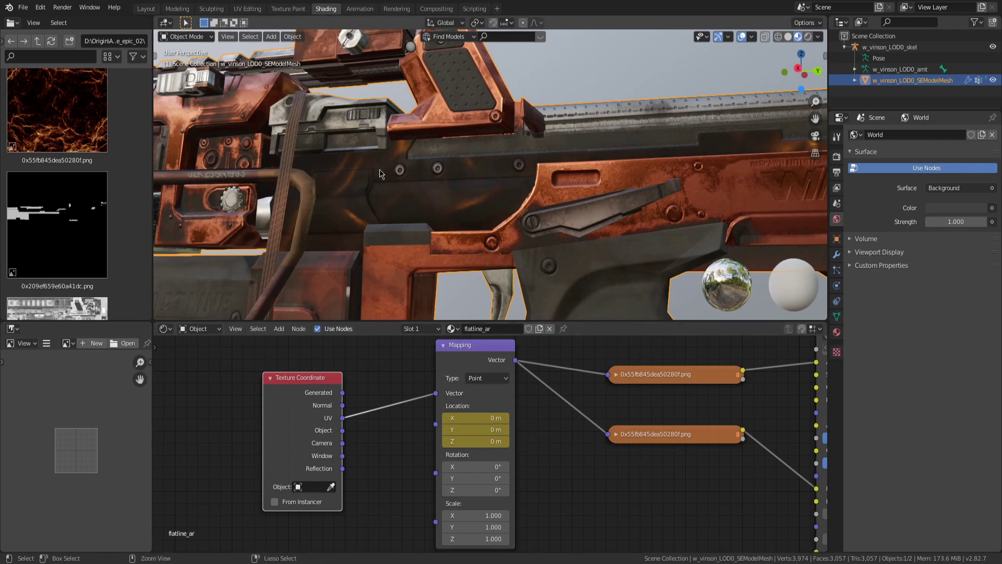
left_click(145, 8)
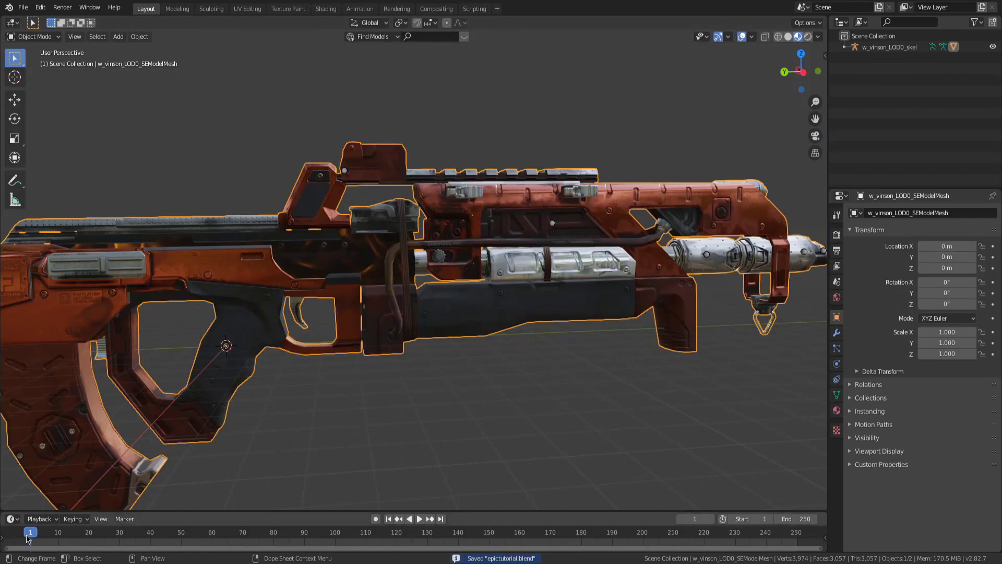
key("space")
left_click(590, 542)
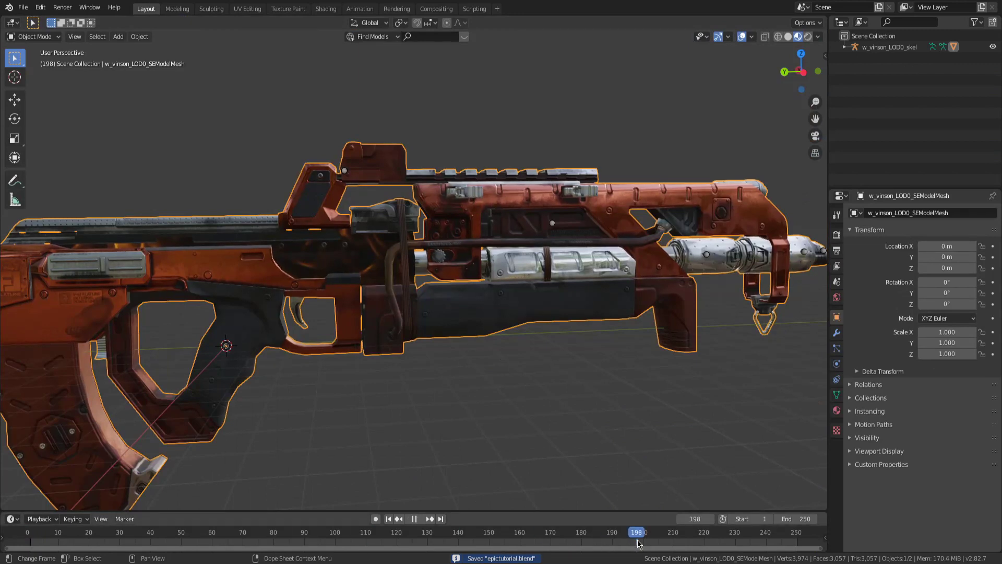
Set the Mapping node's Location X, Y and Z to 1 m, insert keyframes on them at frame 200 and save the file
left_click(326, 8)
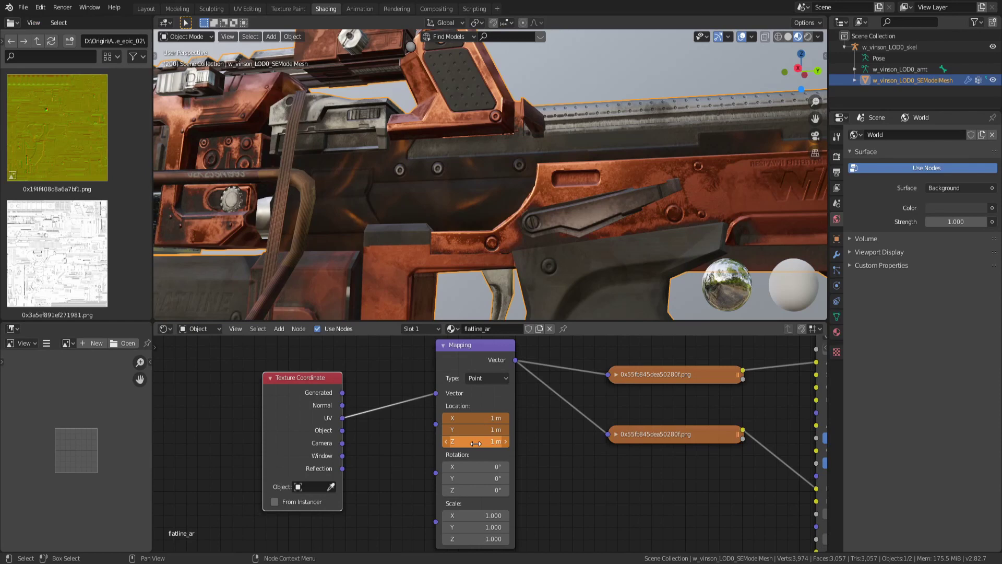
right_click(492, 431)
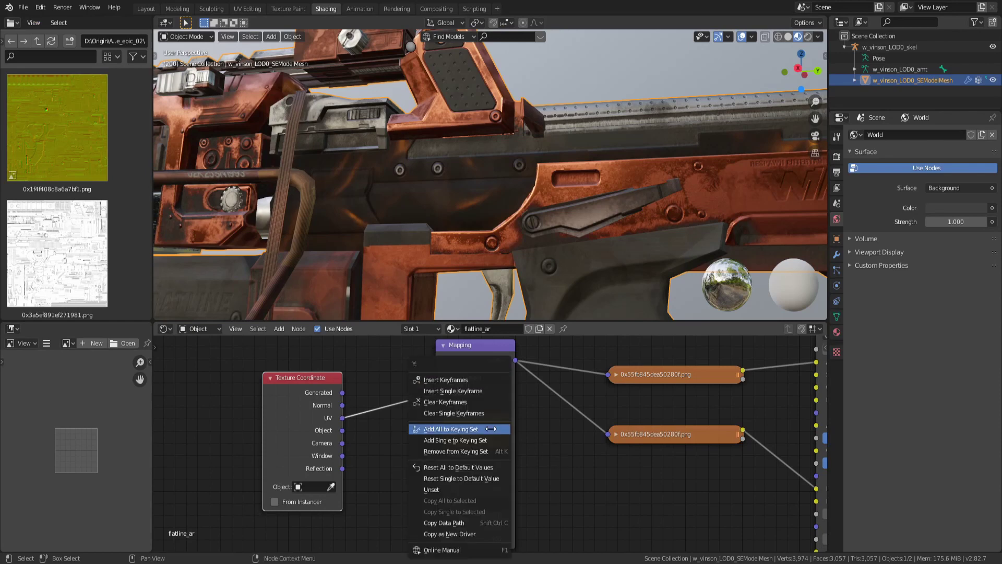
left_click(468, 379)
key("ctrl+s")
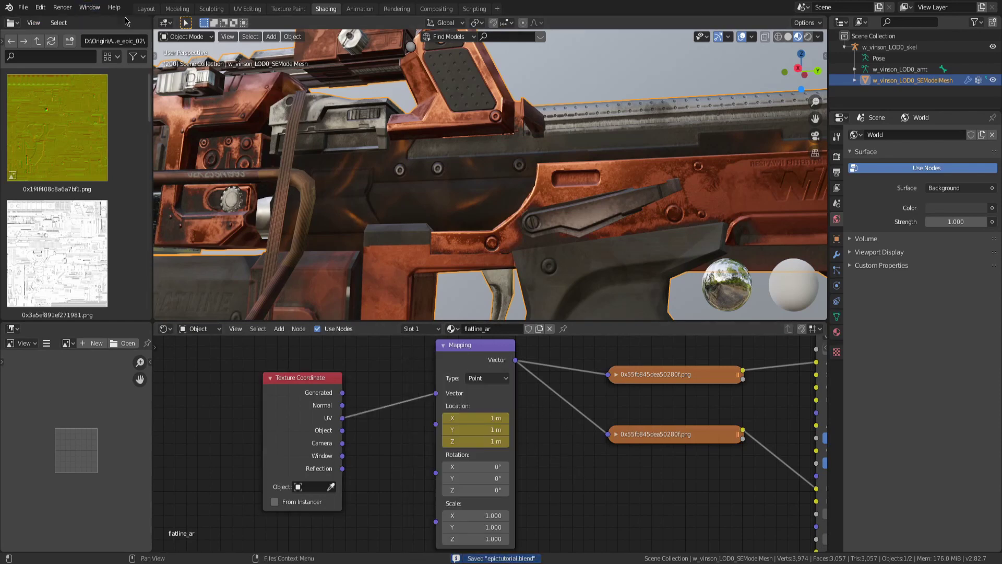
Play the animation in the Layout workspace and examine how the fiery texture moves across the rifle
left_click(146, 8)
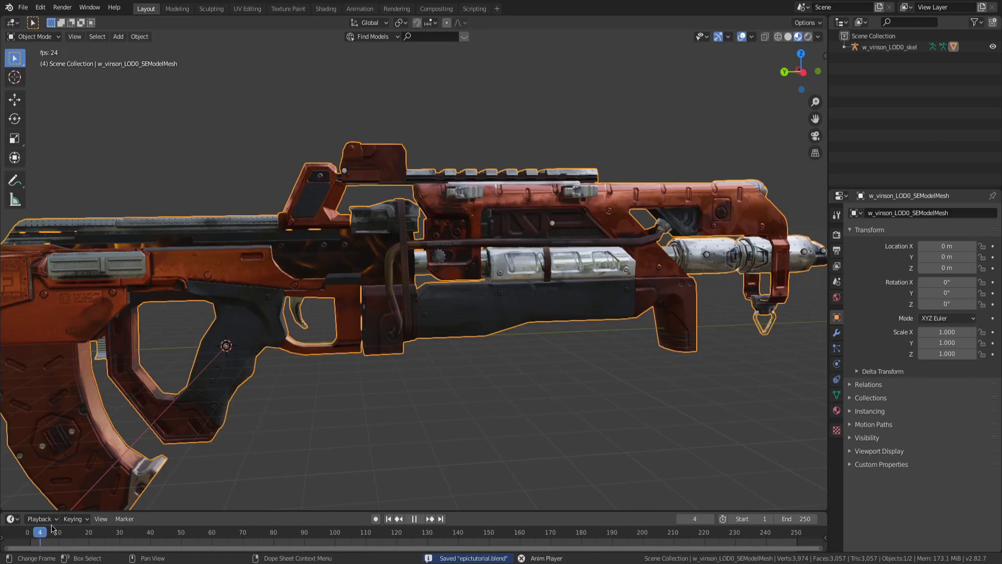
middle_click_drag(331, 402, 362, 360, "shift")
scroll(425, 384, "up", 4)
middle_click_drag(475, 388, 525, 387)
scroll(531, 390, "down", 3)
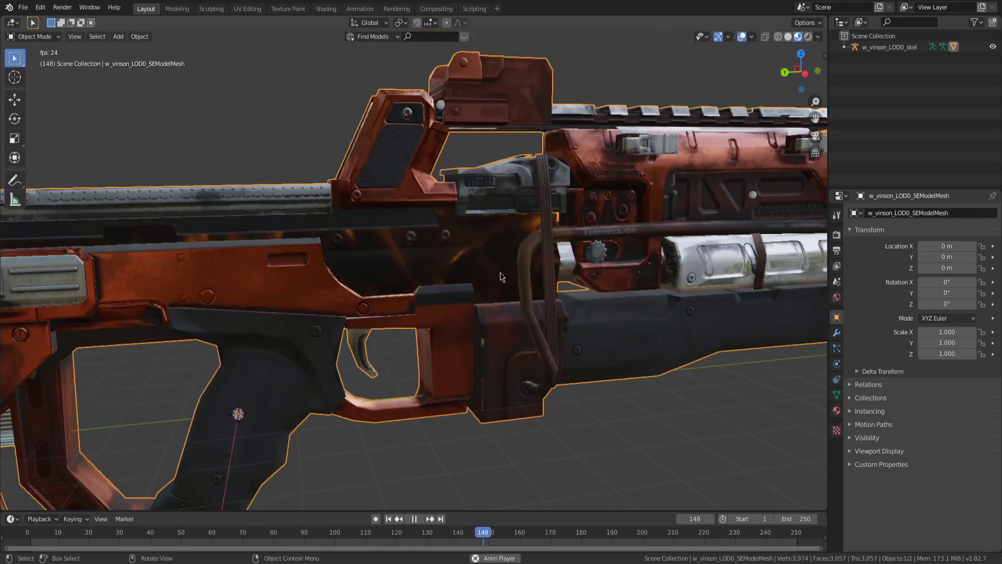
middle_click_drag(500, 274, 480, 355, "shift")
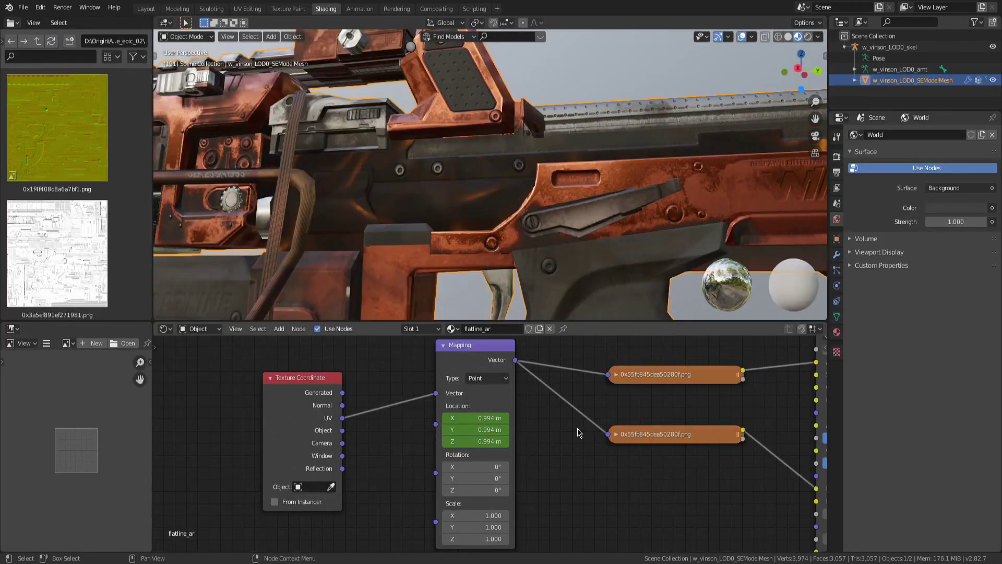
middle_click_drag(577, 432, 568, 462)
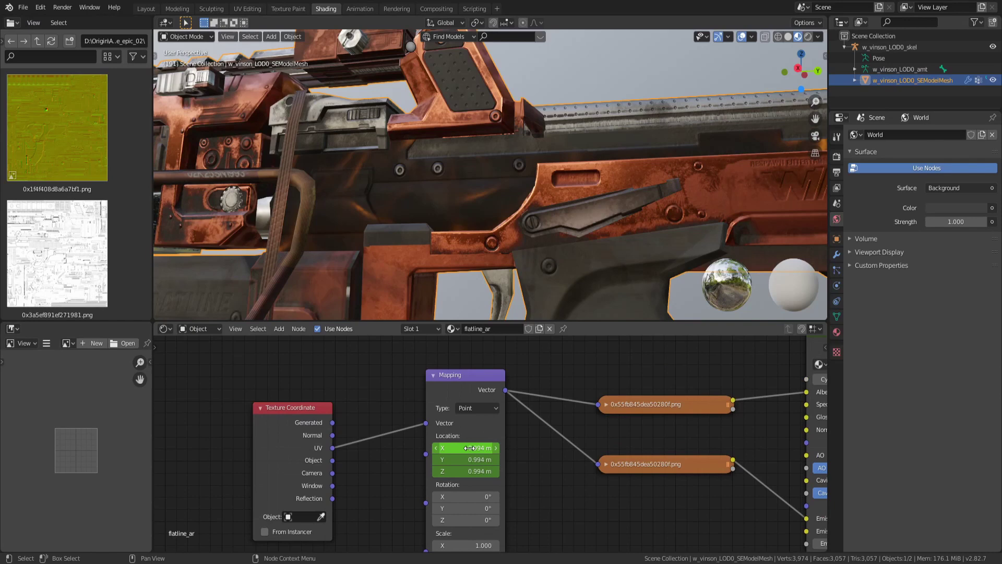
right_click(470, 448)
left_click(458, 441)
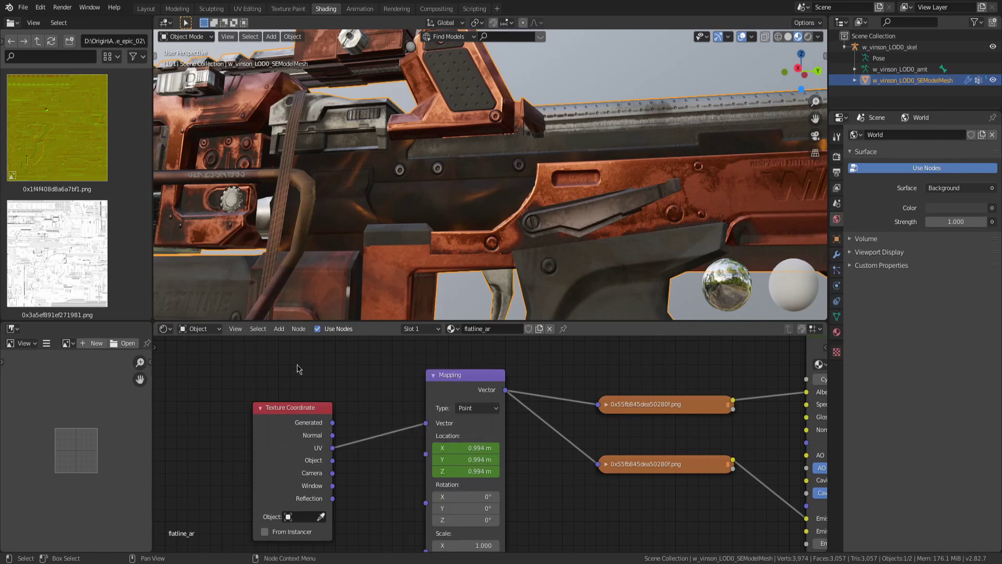
In the Animation workspace, set the interpolation mode of the rifle's keyframes at frames 1 and 200 to Linear
left_click(359, 9)
scroll(534, 340, "down", 4)
left_click(681, 407)
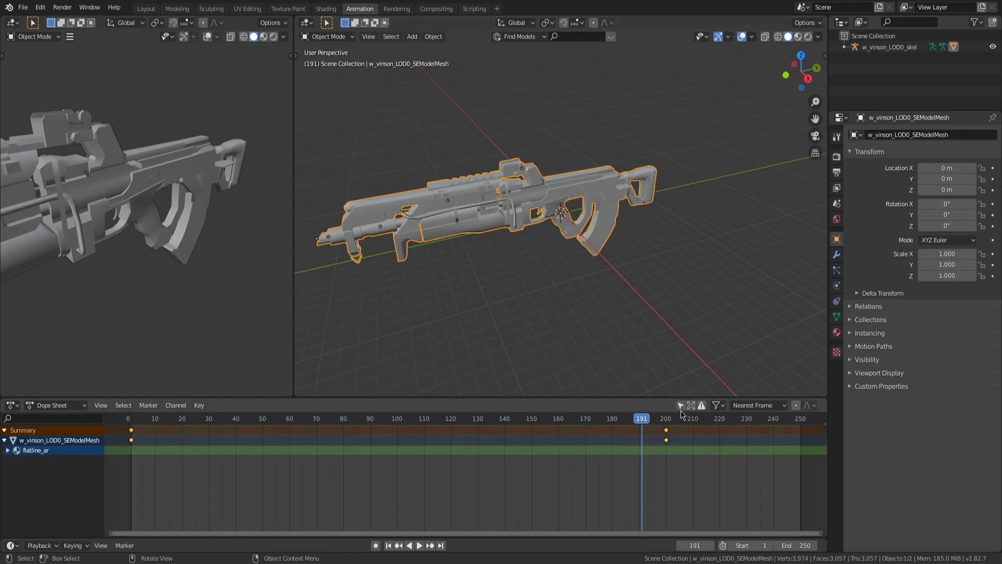
right_click(131, 445)
mouse_move(124, 484)
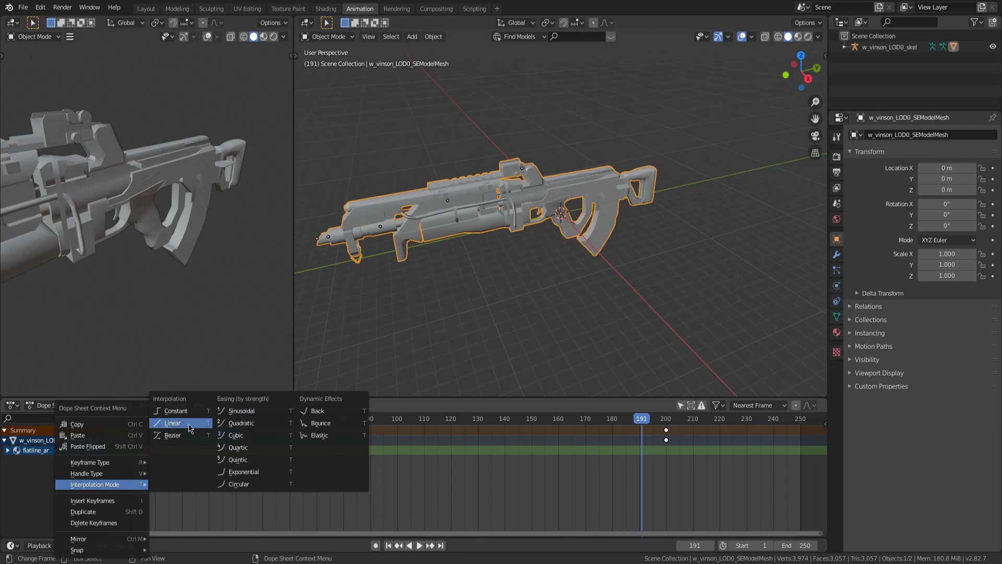
left_click(190, 429)
middle_click_drag(642, 250, 601, 247)
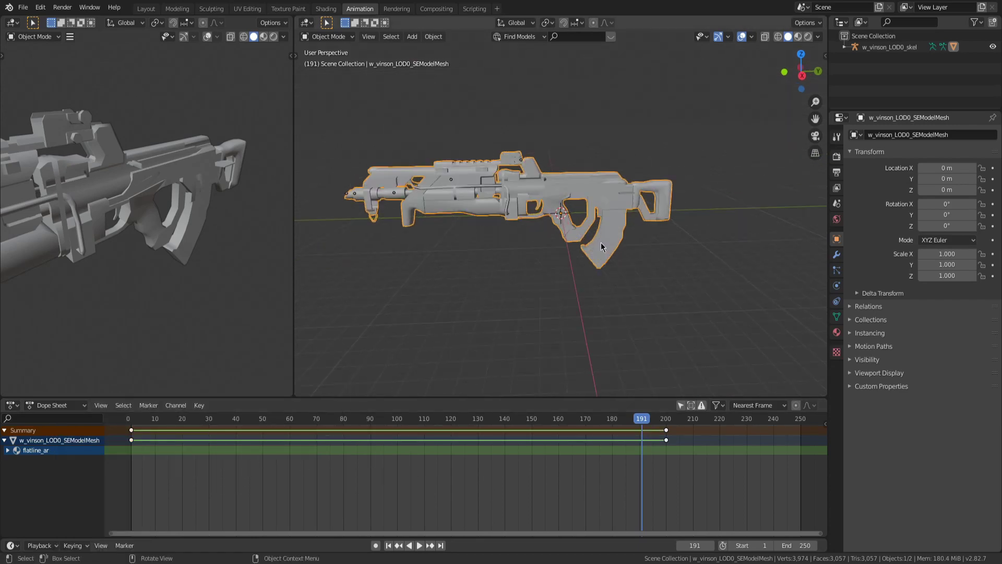
Return to the Layout workspace, play the animation from the beginning and examine the fiery texture's motion from different angles
left_click(145, 8)
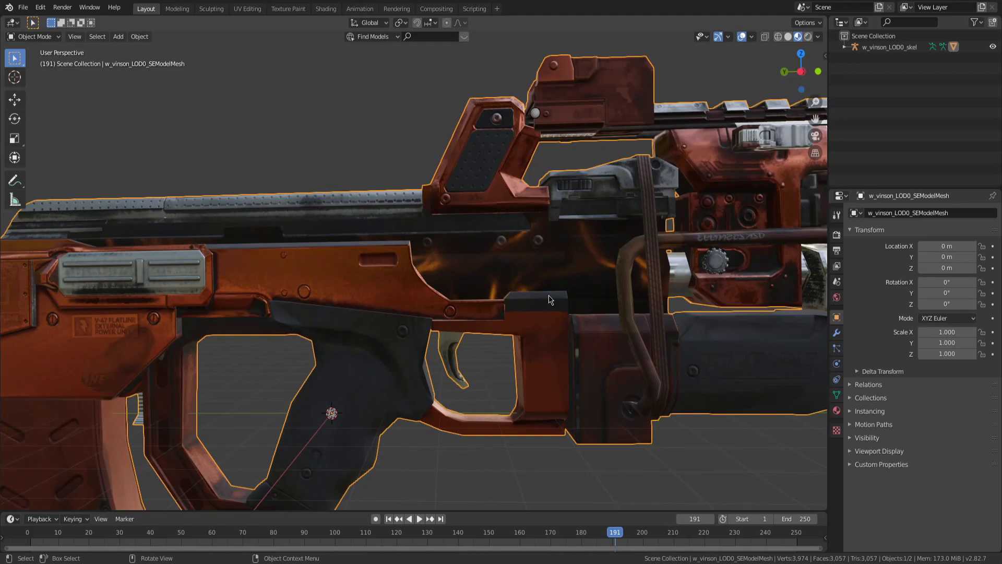
middle_click_drag(555, 409, 481, 415, "shift")
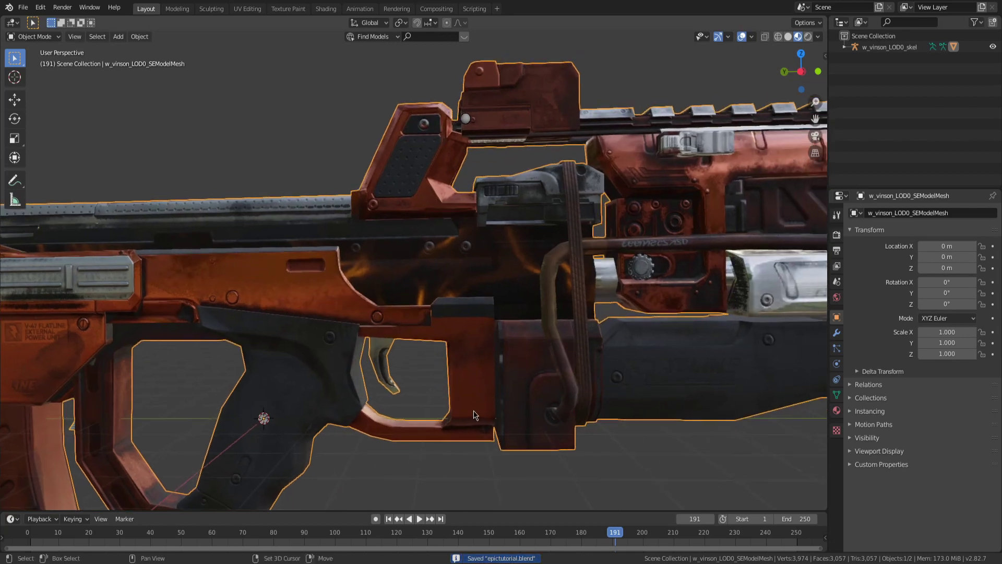
left_click_drag(51, 537, 25, 537)
key("space")
key("space")
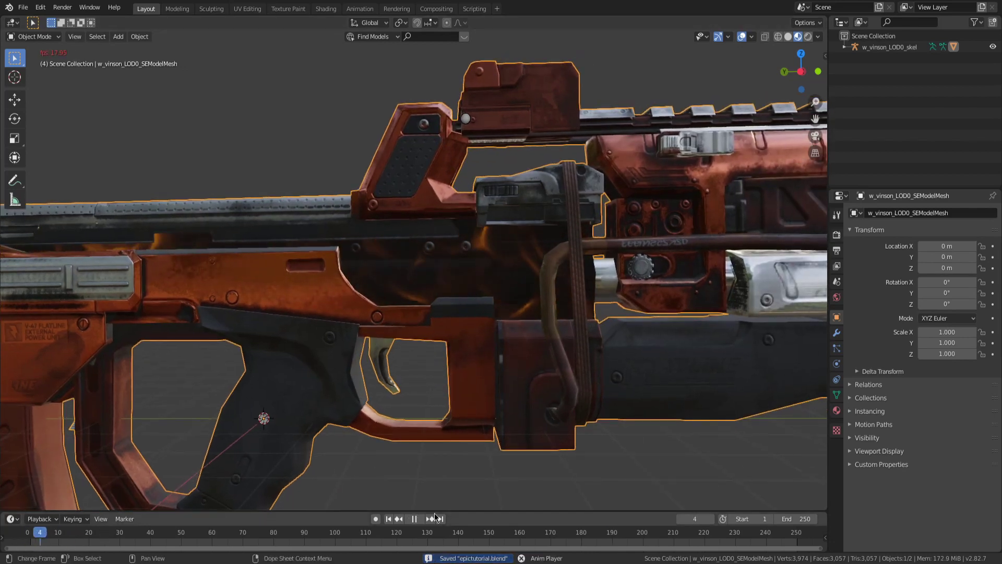
middle_click_drag(487, 409, 515, 373)
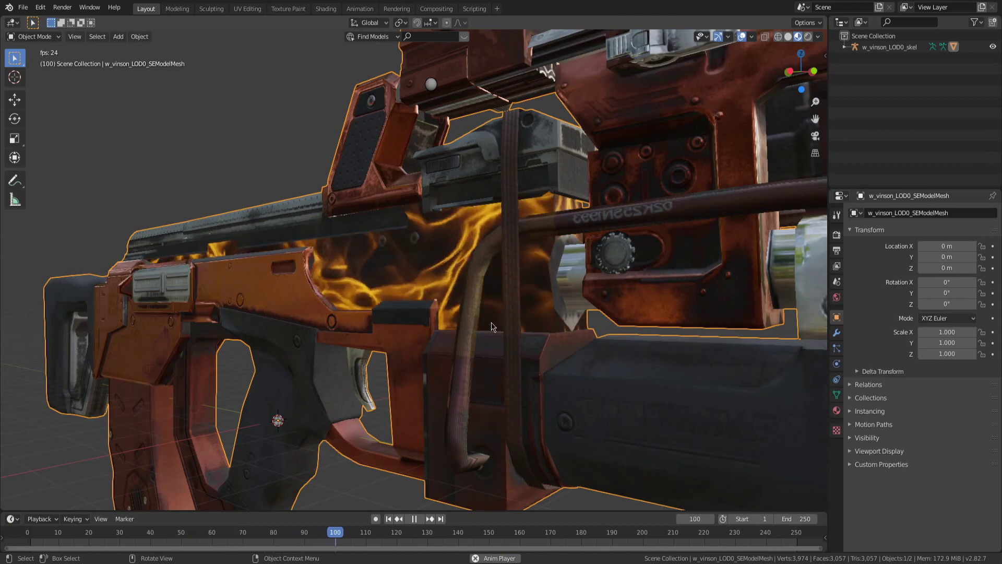
middle_click_drag(506, 339, 553, 384)
Stop the playback, set the animation's end frame to 200 and save the file
key("space")
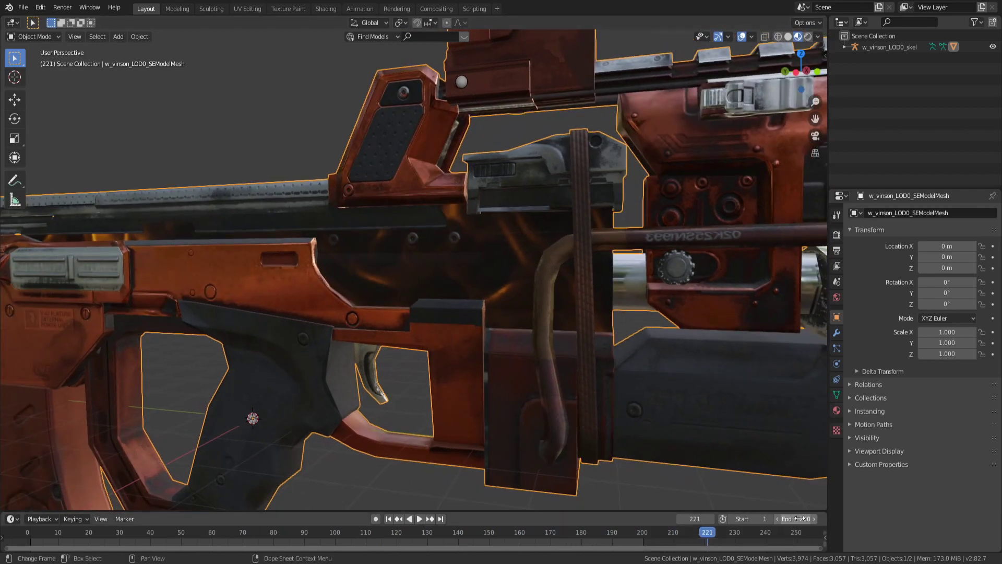
key("ctrl+s")
Replay the animation from the first frame and examine the looping fiery texture around the rifle's receiver
left_click(387, 518)
key("space")
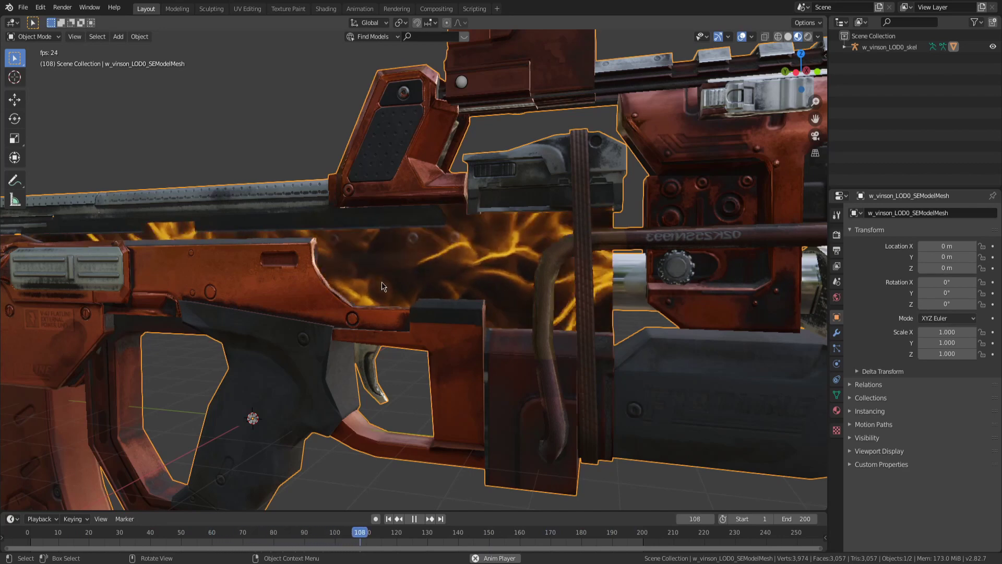
mouse_move(462, 314)
middle_mouse_down()
mouse_move(442, 317)
mouse_move(470, 322)
middle_mouse_up()
middle_click_drag(470, 323, 502, 386, "shift")
scroll(512, 390, "down", 5)
middle_click_drag(502, 387, 523, 374, "shift")
scroll(470, 373, "up", 3)
scroll(514, 401, "up", 1)
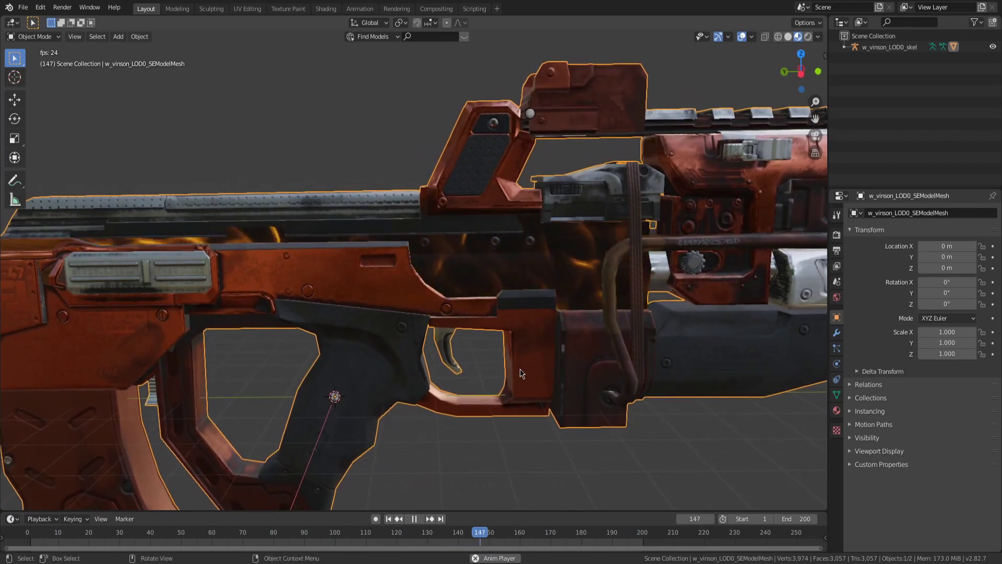